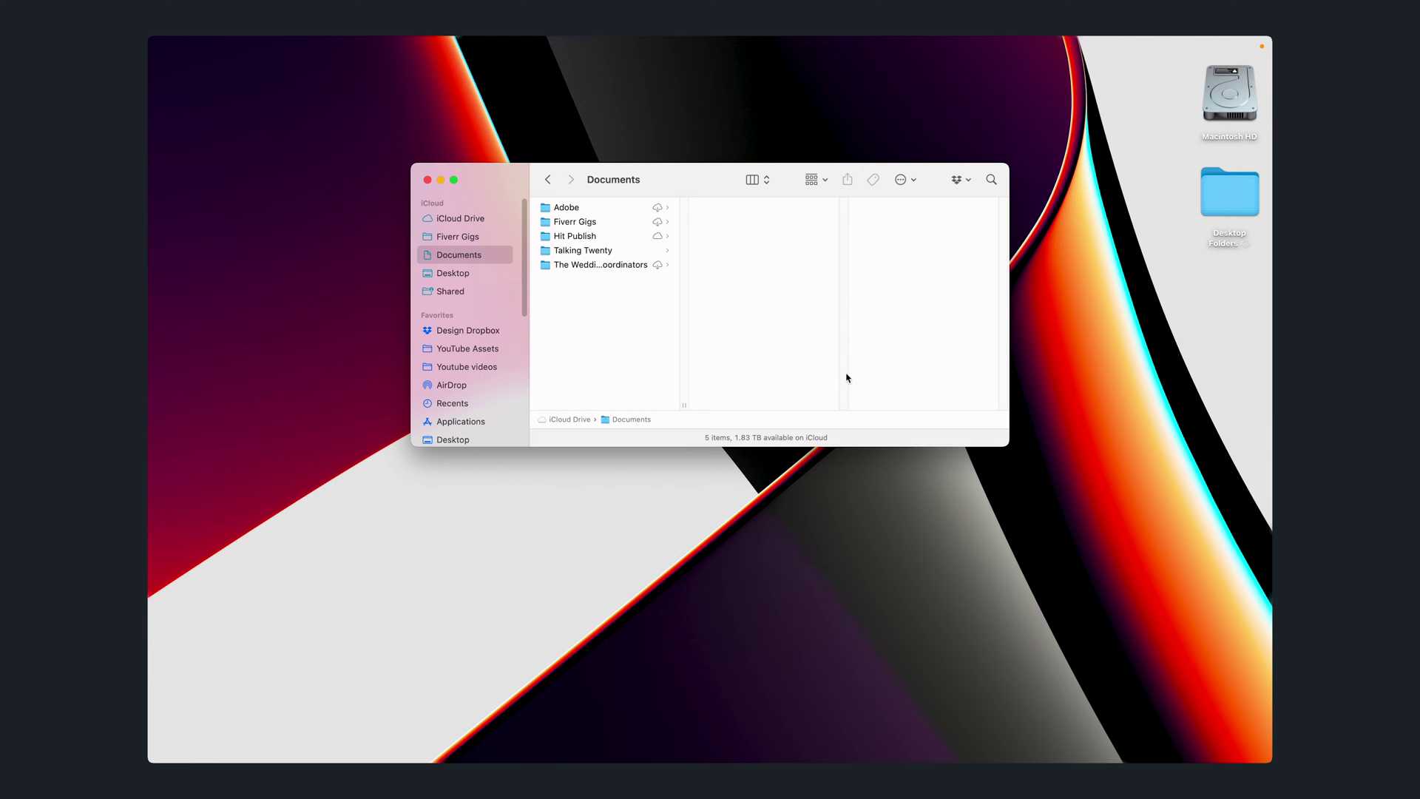
# Step: Look through the Talking Twenty folder: its assets, its episodes, and Episode 1's Audio, Exports and Project Files folders
pyautogui.click(620, 254)
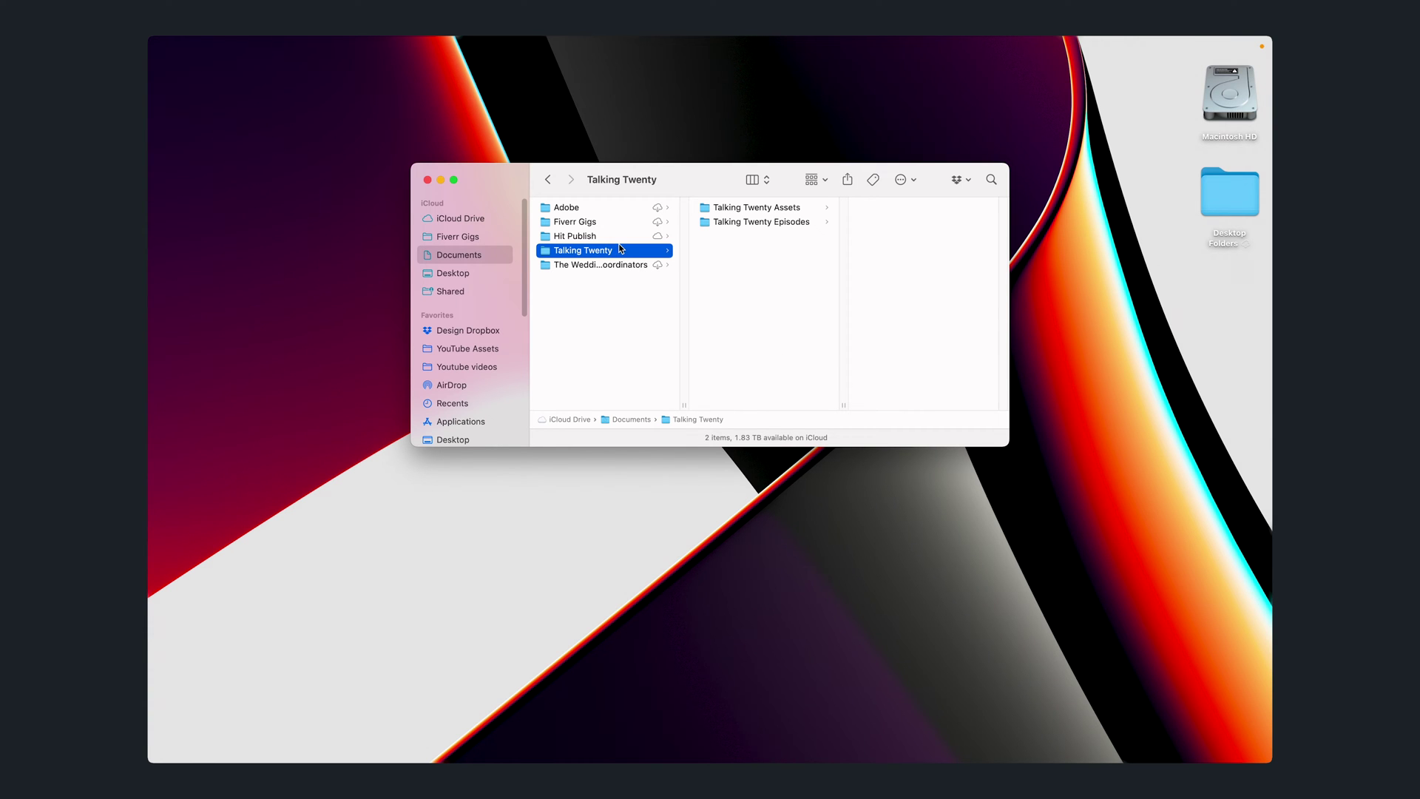
pyautogui.click(791, 209)
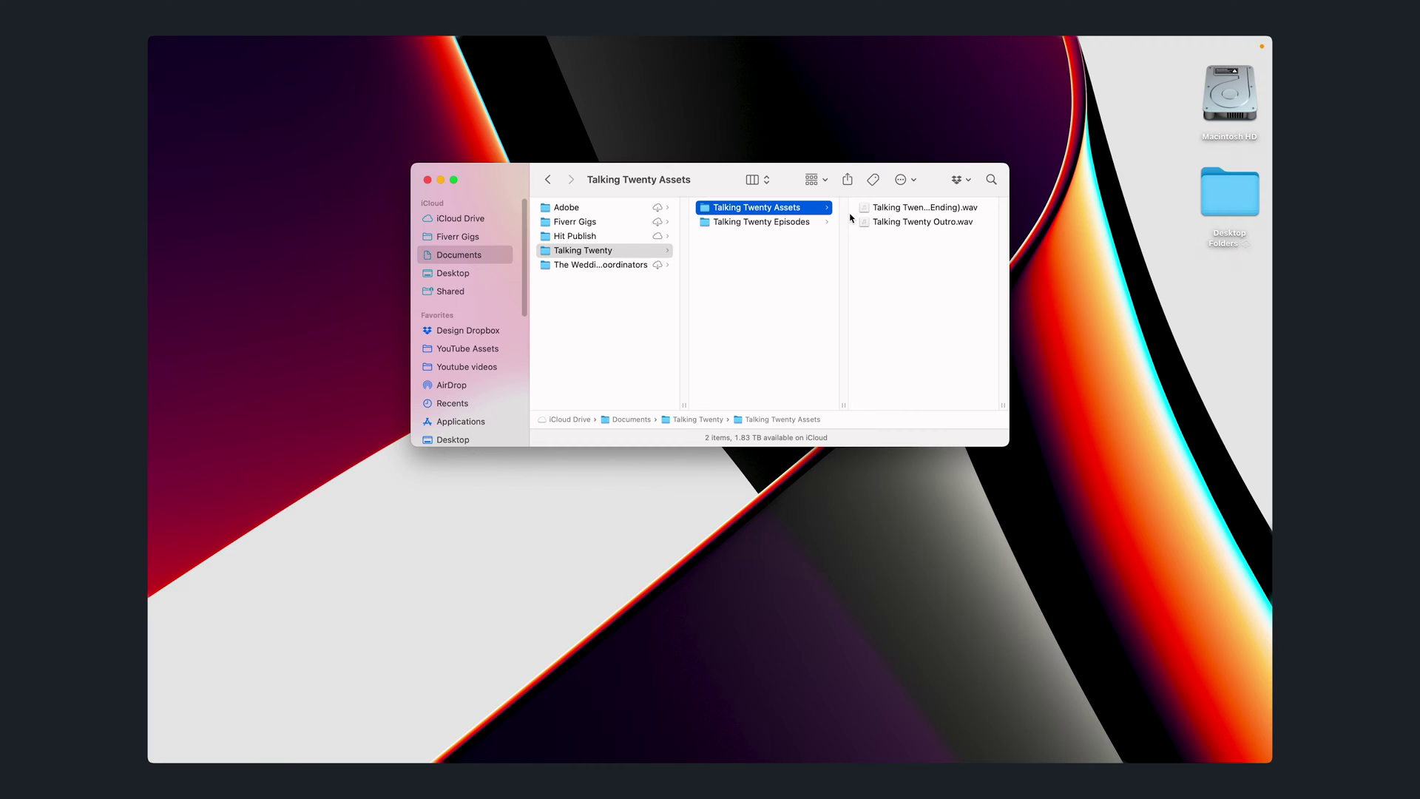
pyautogui.click(811, 225)
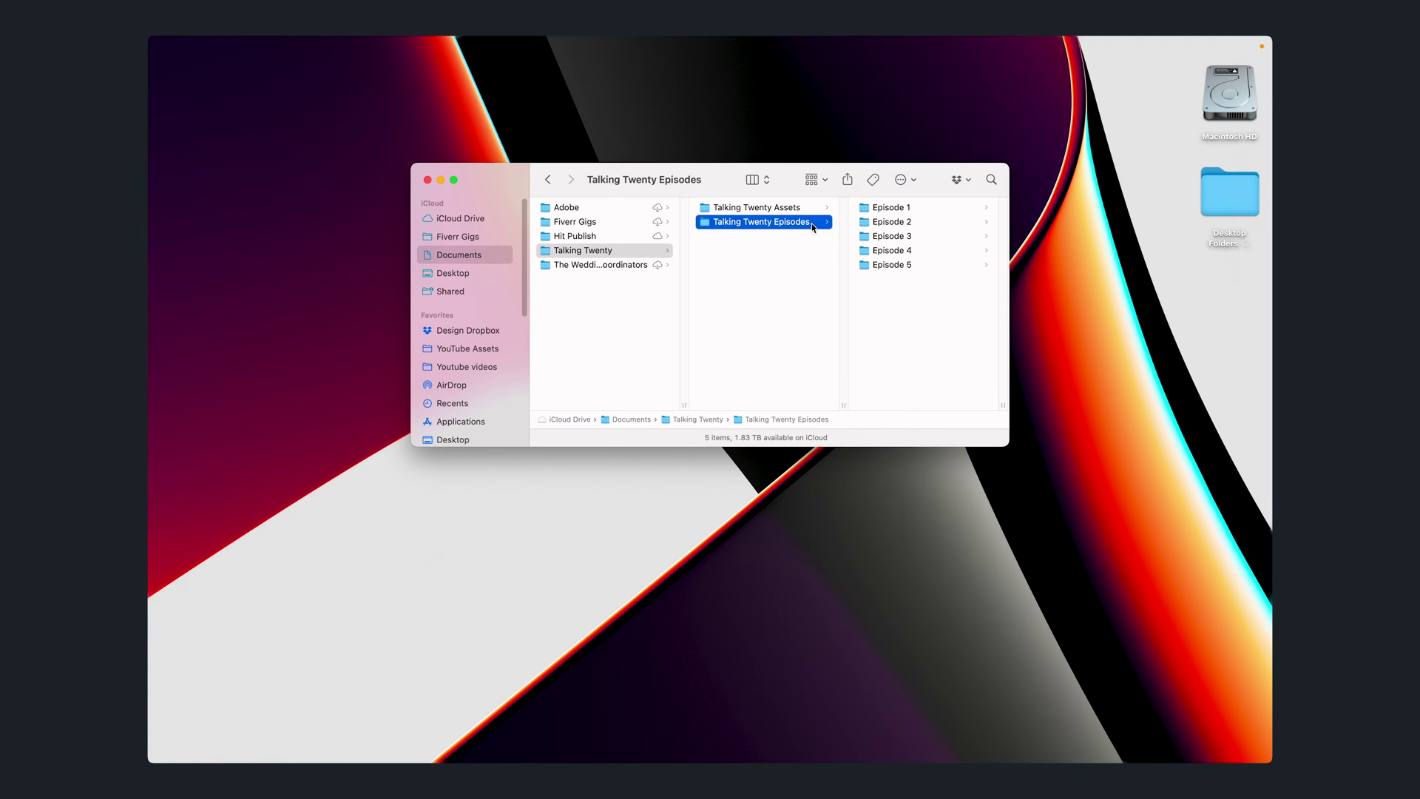
pyautogui.click(895, 209)
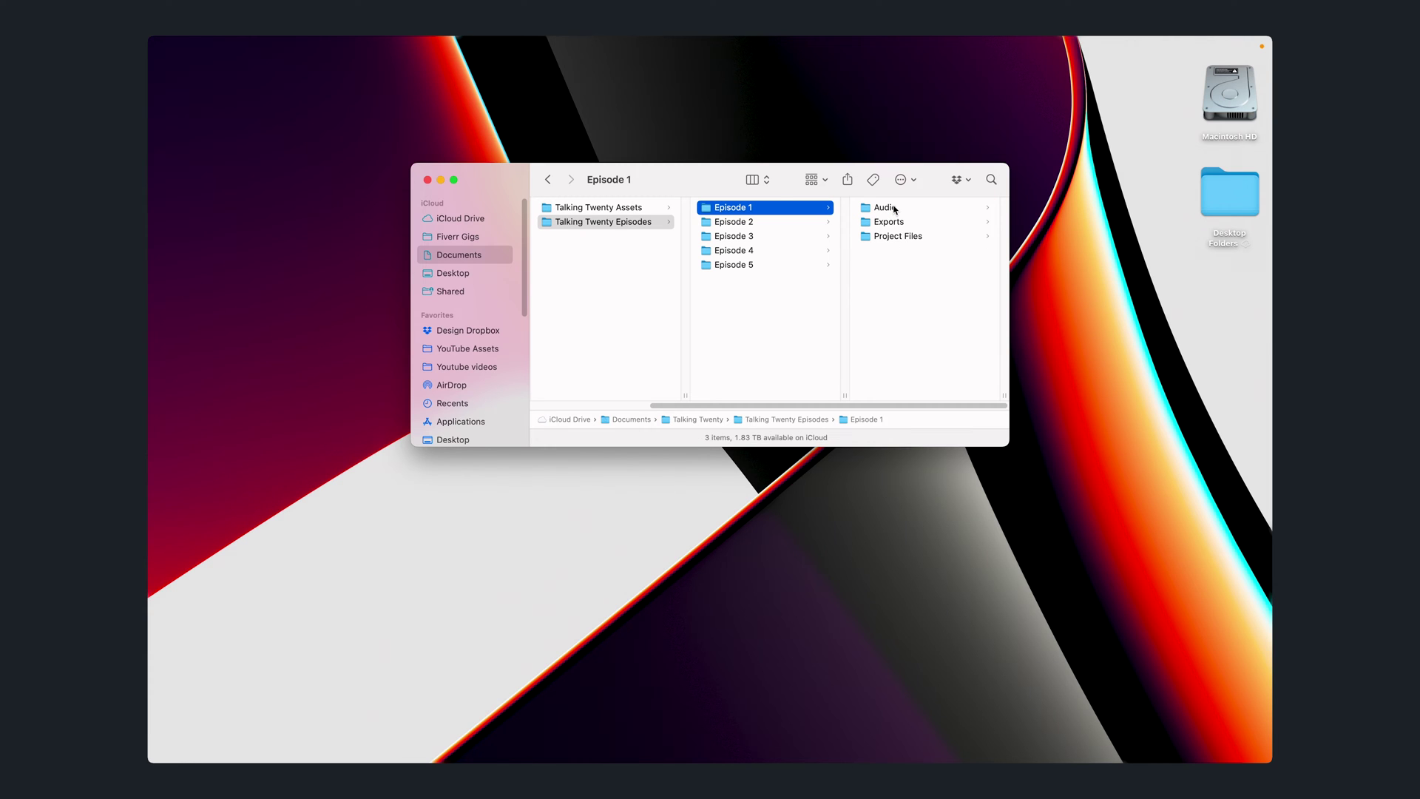
pyautogui.click(895, 209)
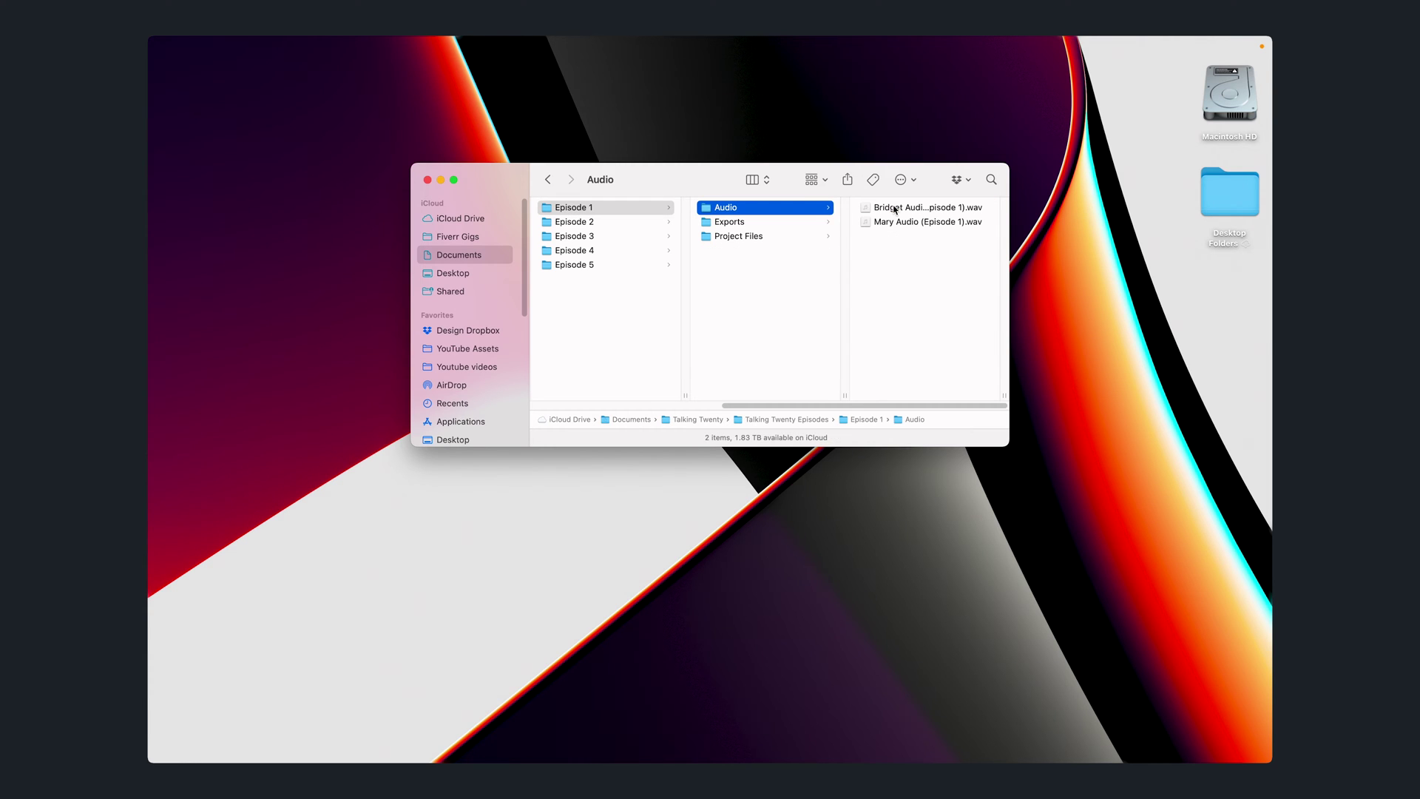
pyautogui.click(779, 224)
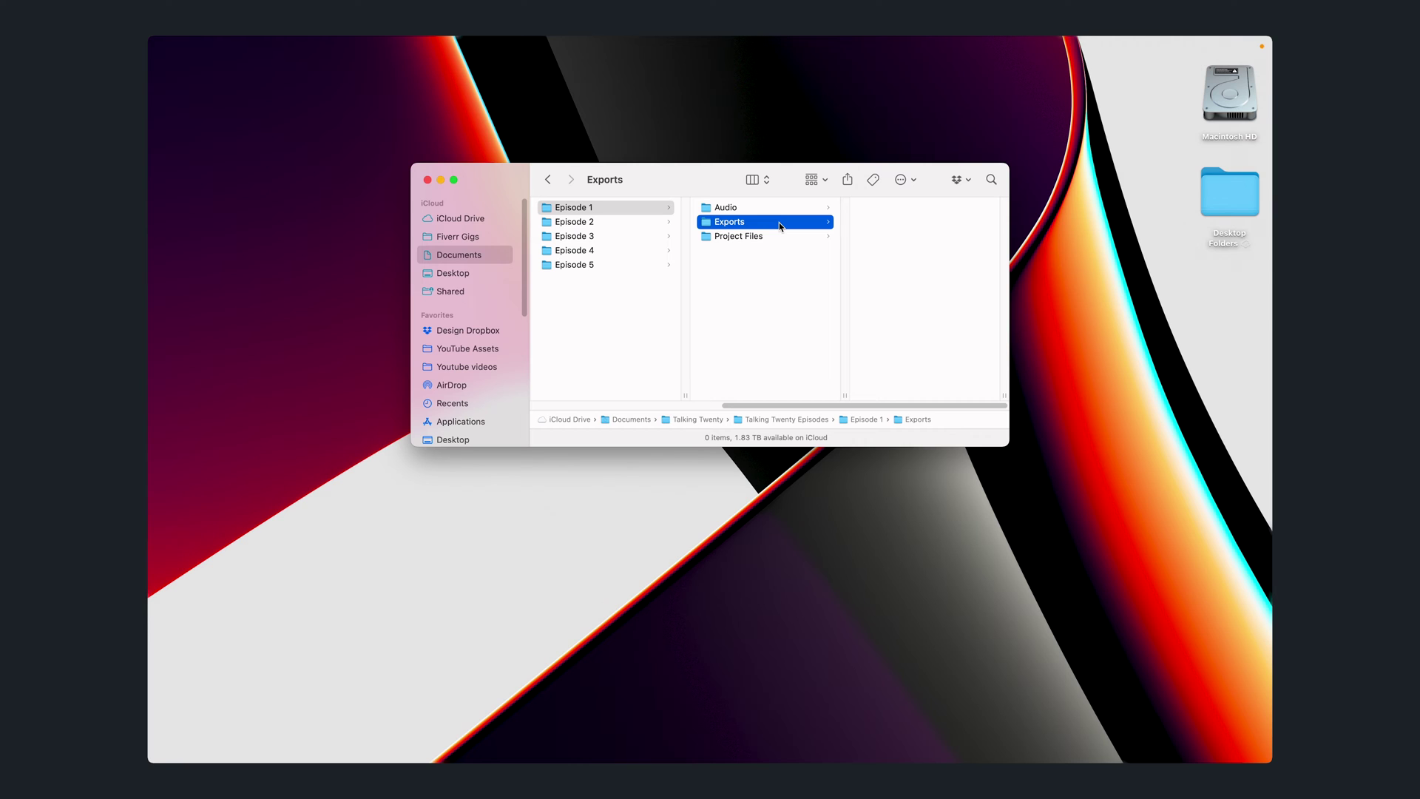
pyautogui.click(778, 235)
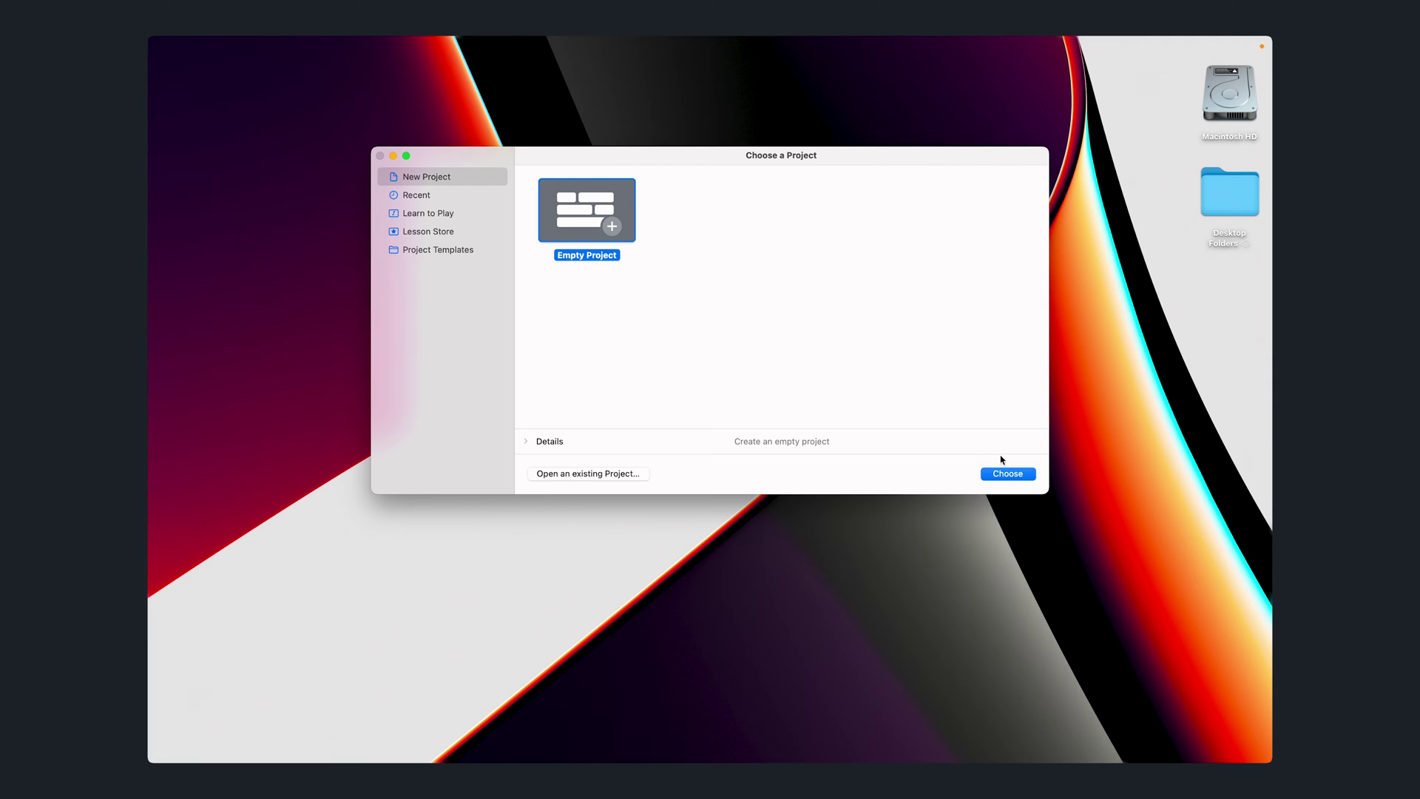
# Step: Create an empty project in GarageBand with a microphone audio track on Input 1 and add audio tracks to make four
pyautogui.click(1007, 473)
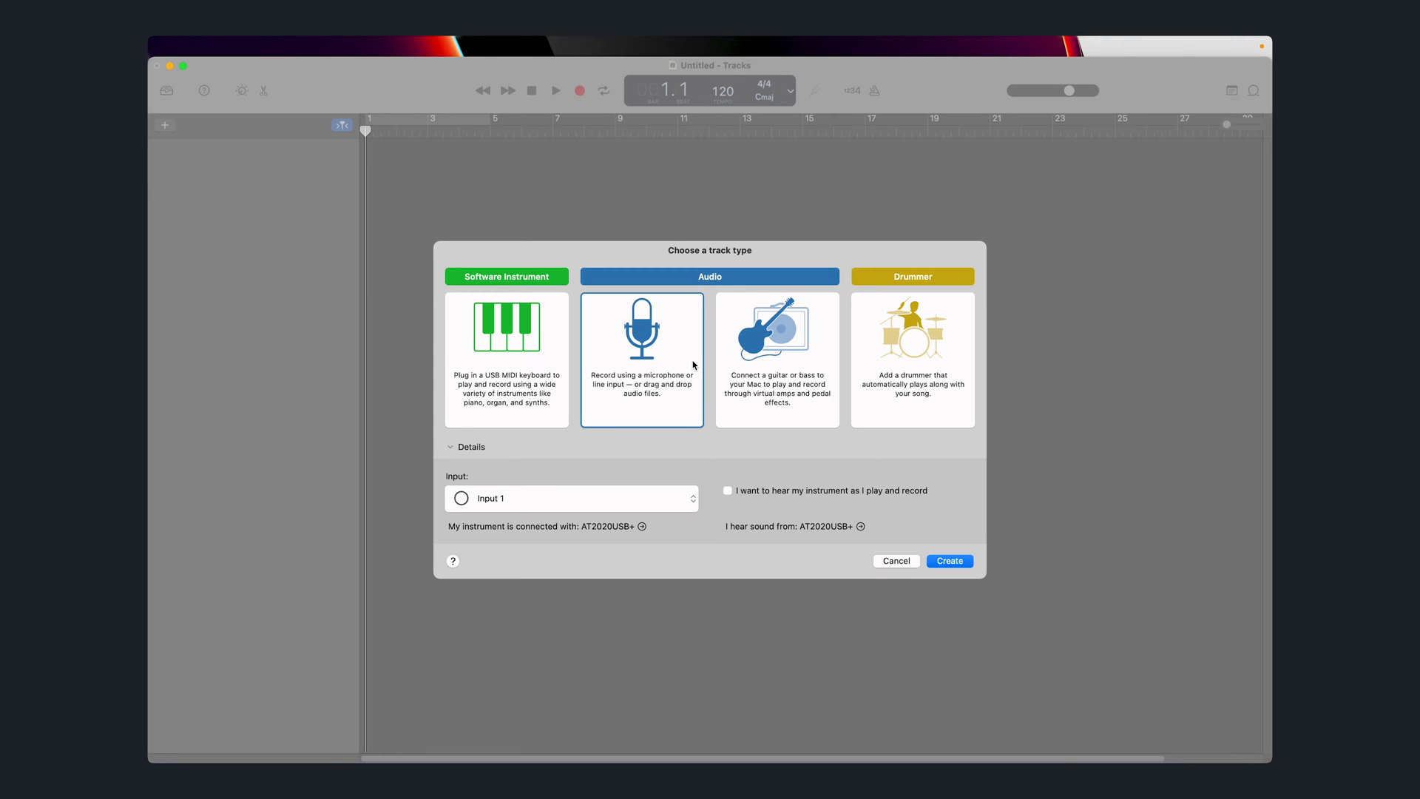
pyautogui.click(950, 561)
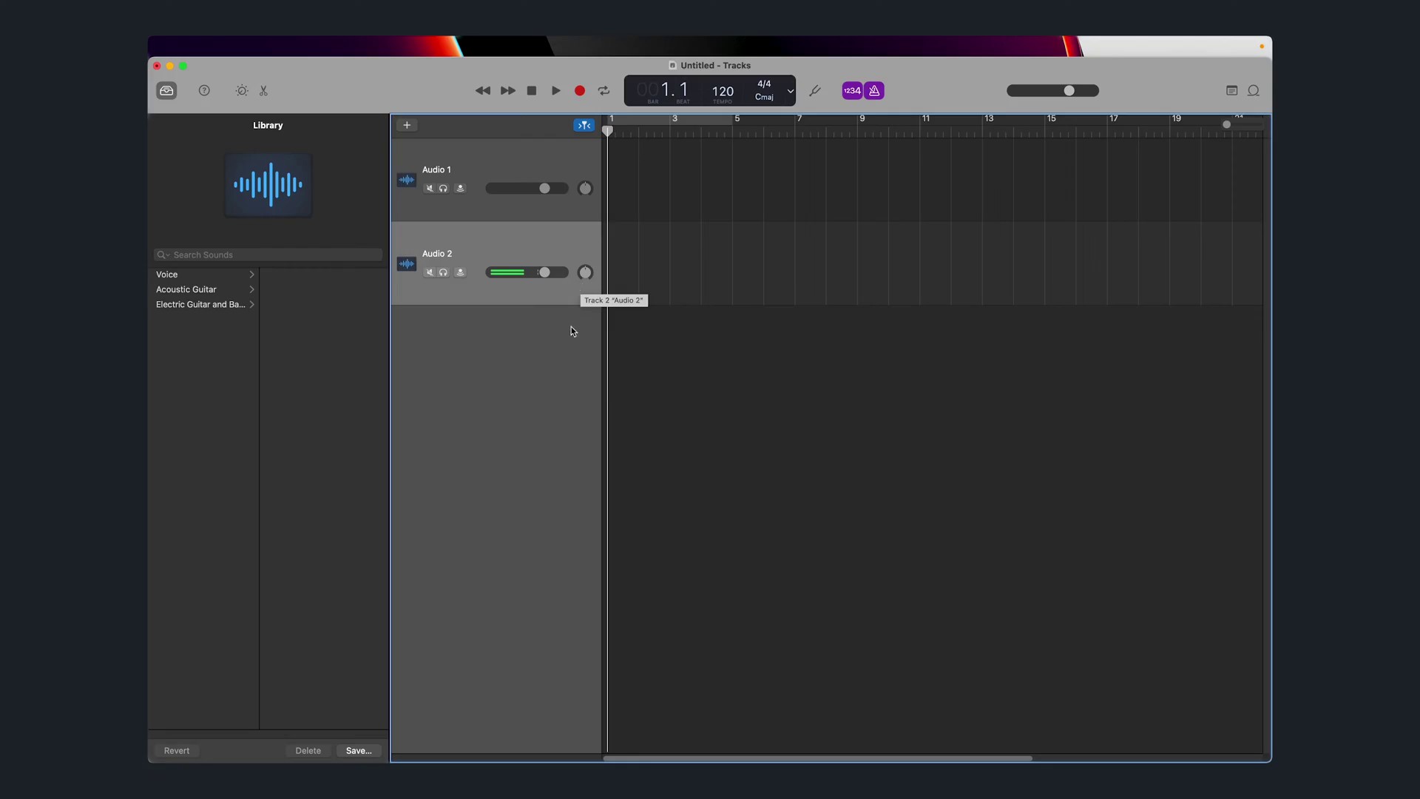
pyautogui.click(621, 335)
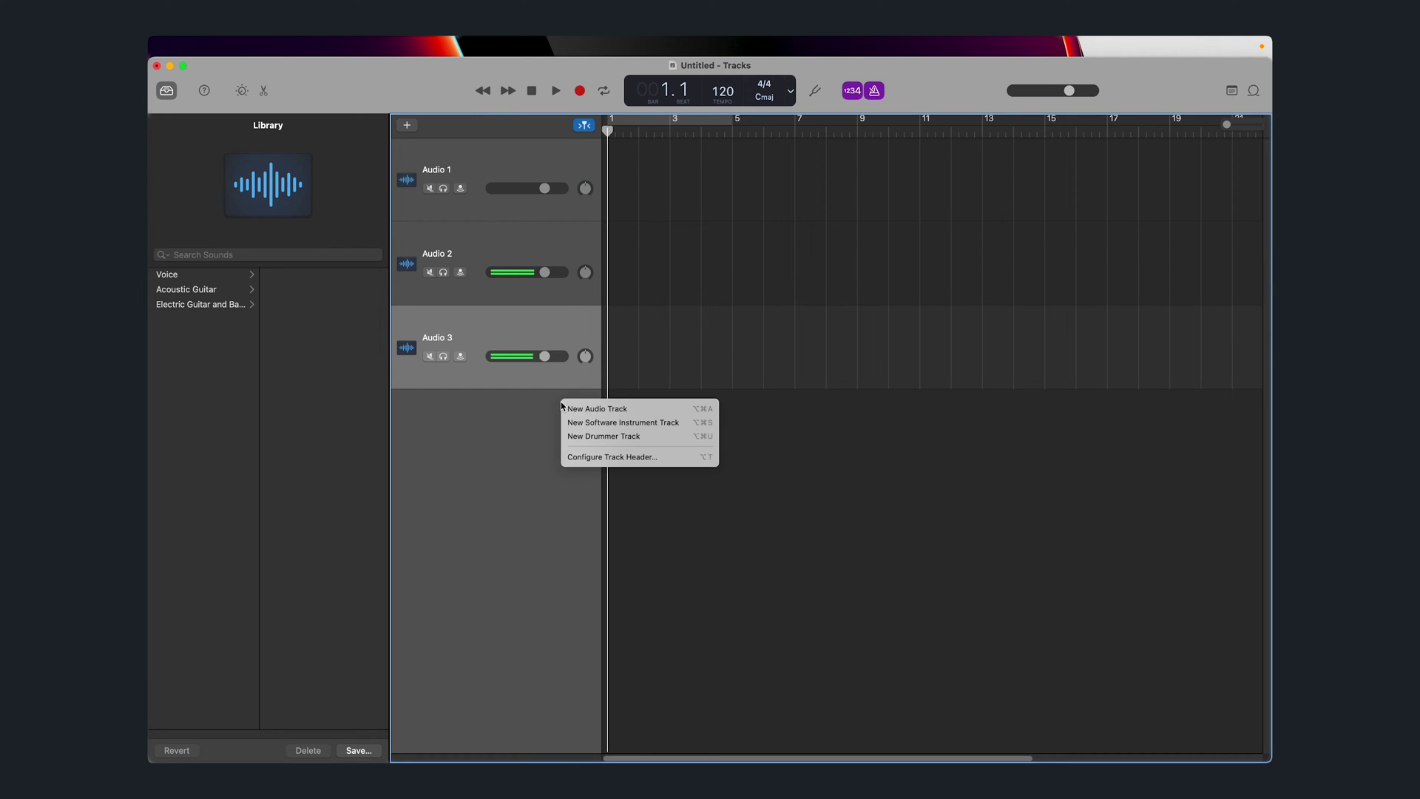
pyautogui.doubleClick(588, 406)
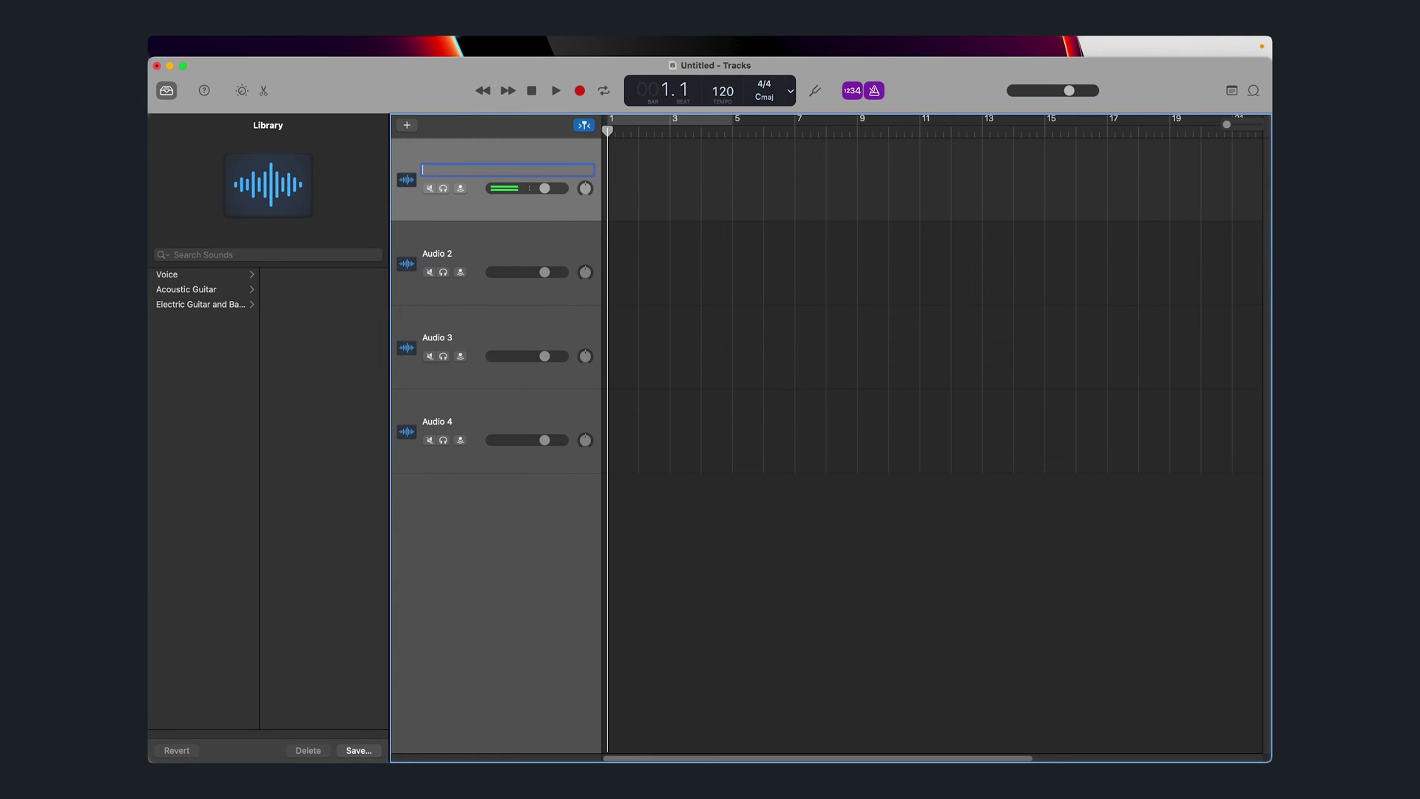
# Step: Rename the four tracks in order: Intro, the first host's name, the second host's name, and Outro
pyautogui.write('Intro')
pyautogui.doubleClick(442, 253)
pyautogui.write('Bridget')
pyautogui.doubleClick(452, 334)
pyautogui.write('Bla')
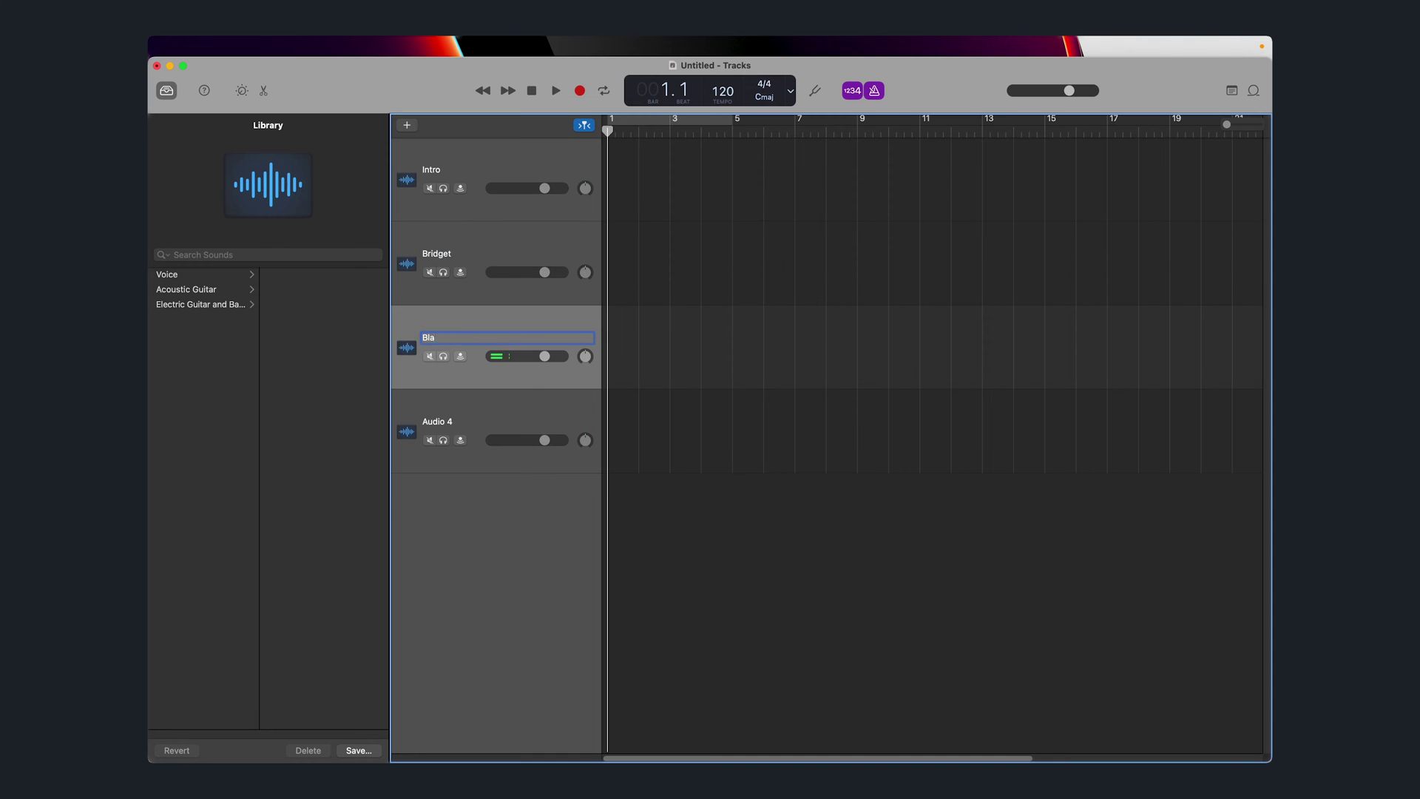
pyautogui.write('ry')
pyautogui.doubleClick(451, 421)
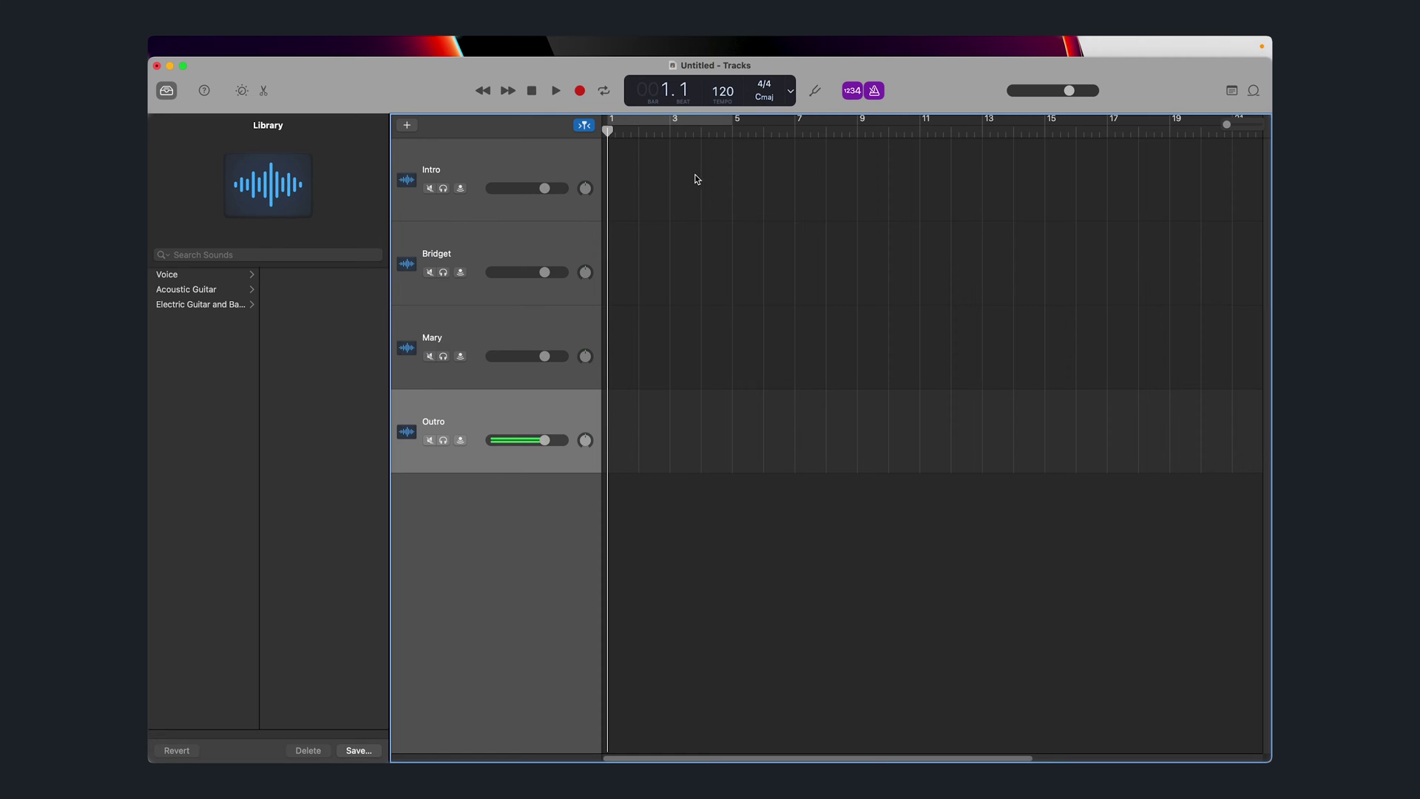
# Step: Set the project display to Time instead of beats
pyautogui.click(790, 93)
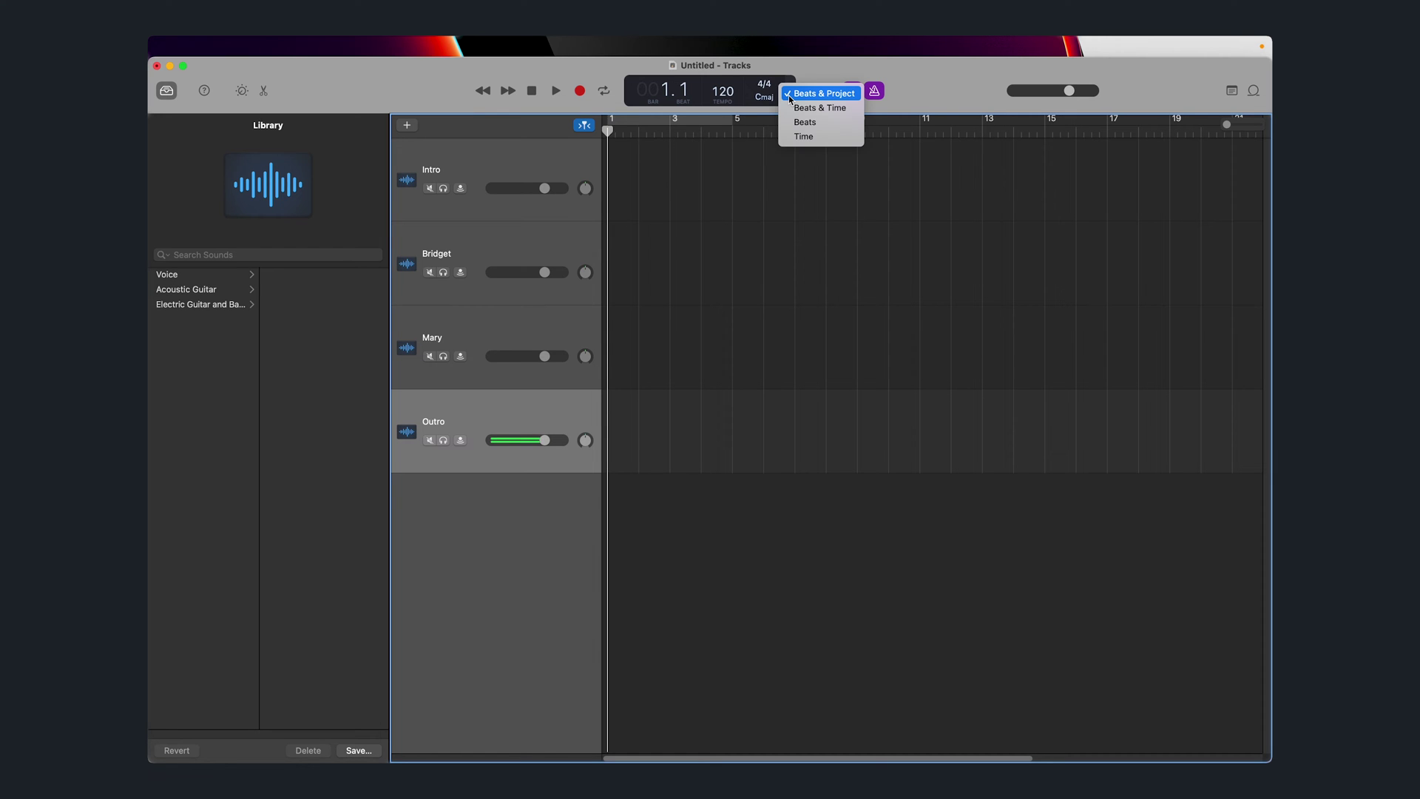
pyautogui.click(810, 138)
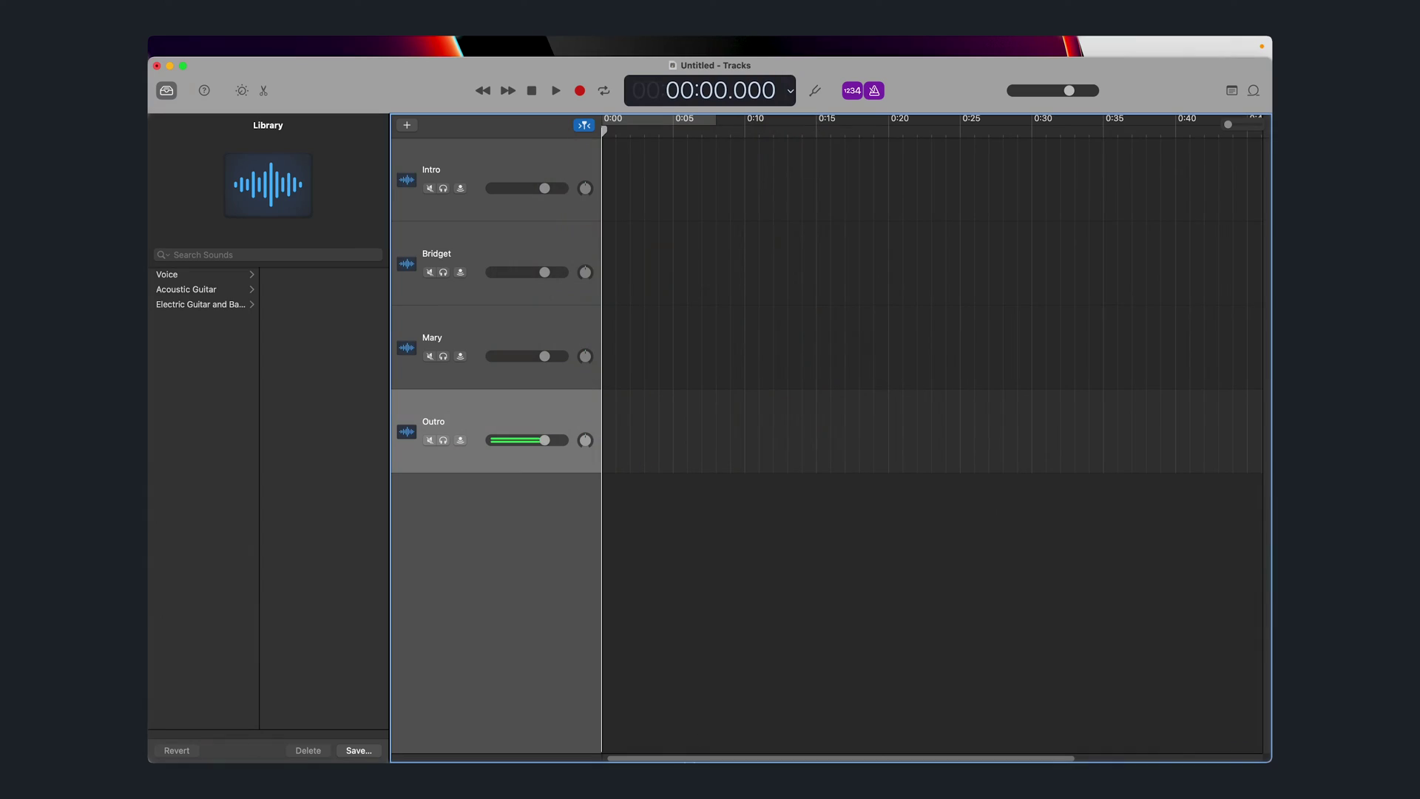
# Step: Switch to Finder and place the two Episode 1 host recordings at the start of their matching tracks
pyautogui.moveTo(501, 728)
pyautogui.click(301, 725)
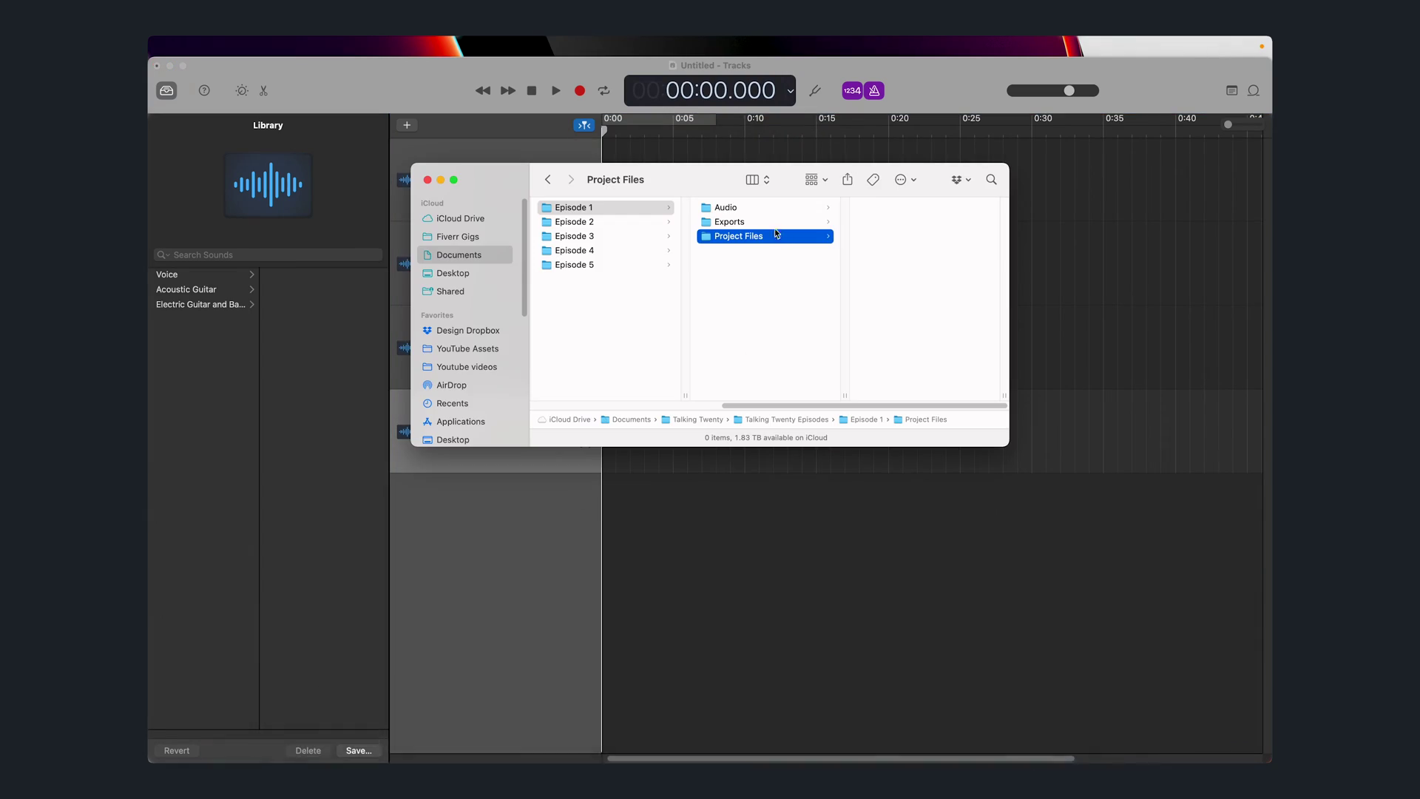
pyautogui.click(766, 209)
pyautogui.moveTo(693, 181); pyautogui.dragTo(615, 476)
pyautogui.moveTo(832, 509)
pyautogui.mouseDown()
pyautogui.moveTo(721, 420)
pyautogui.moveTo(673, 271)
pyautogui.moveTo(600, 253)
pyautogui.mouseUp()
pyautogui.moveTo(876, 517); pyautogui.dragTo(602, 319)
# Step: Place the Talking Twenty intro (Short Ending) and outro files from the assets folder at the start of the Intro and Outro tracks
pyautogui.click(468, 474)
pyautogui.click(468, 474)
pyautogui.click(469, 476)
pyautogui.click(568, 505)
pyautogui.moveTo(679, 506); pyautogui.dragTo(602, 177)
pyautogui.moveTo(685, 517); pyautogui.dragTo(602, 430)
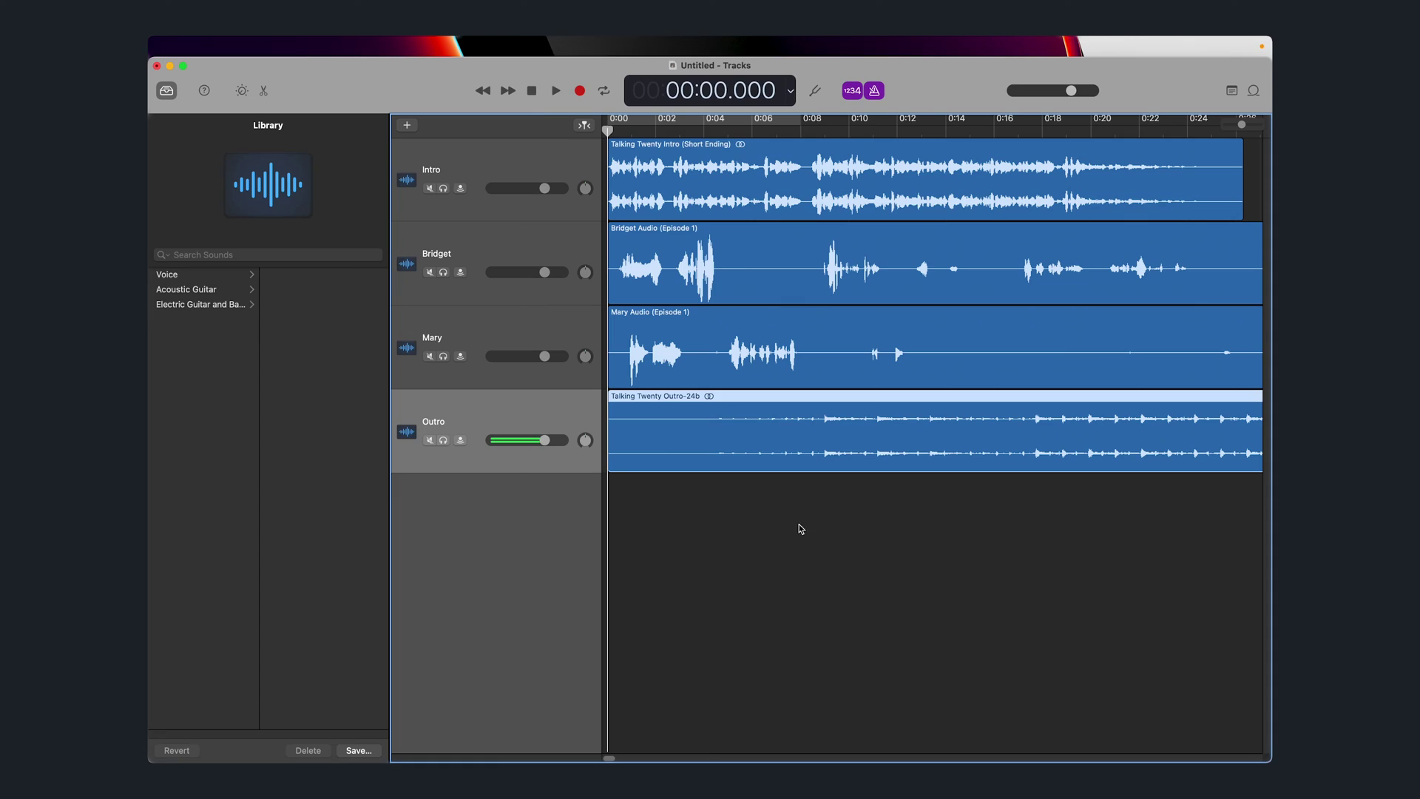
# Step: Move both host regions together to start at about 0:20, overlapping the end of the intro
pyautogui.click(826, 355)
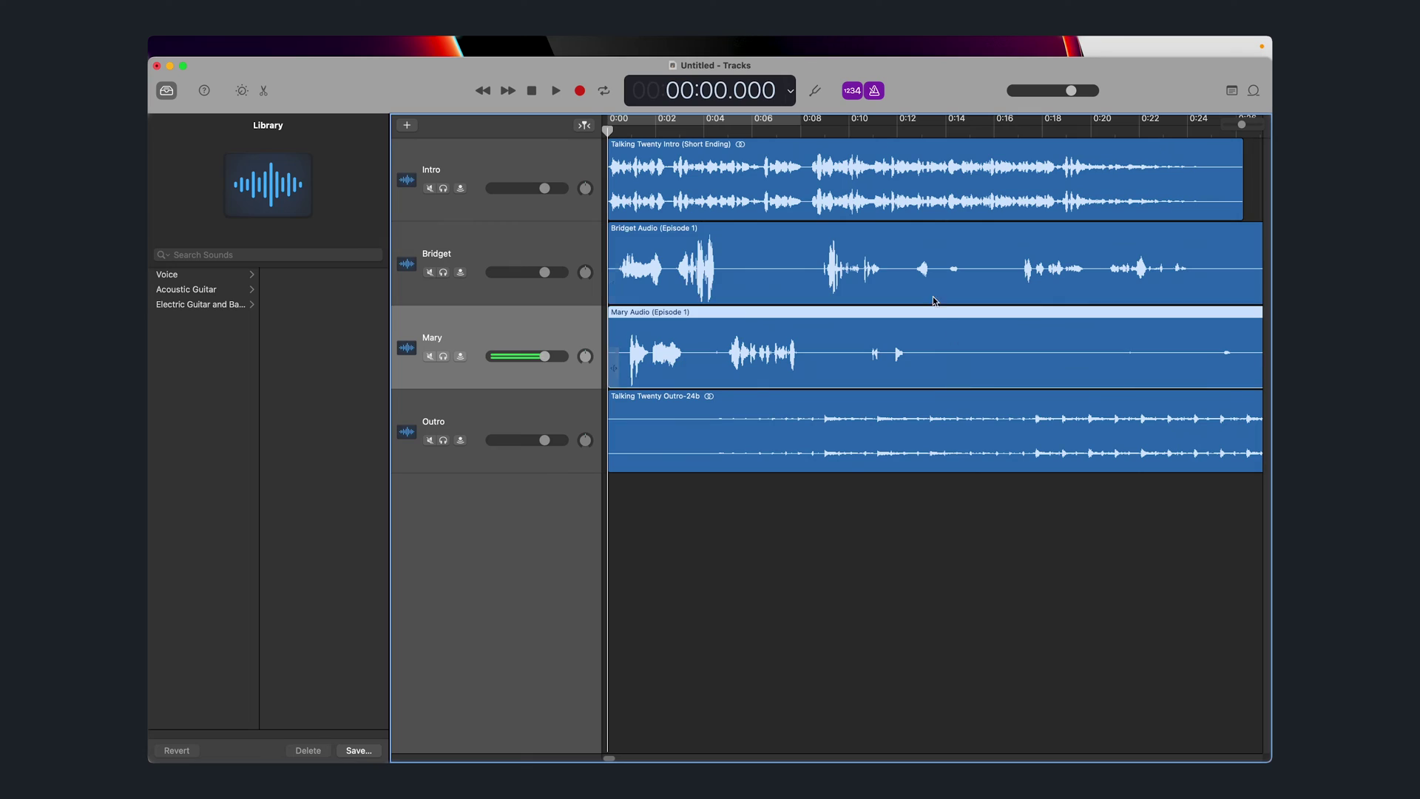
pyautogui.keyDown('shift'); pyautogui.click(890, 268); pyautogui.keyUp('shift')
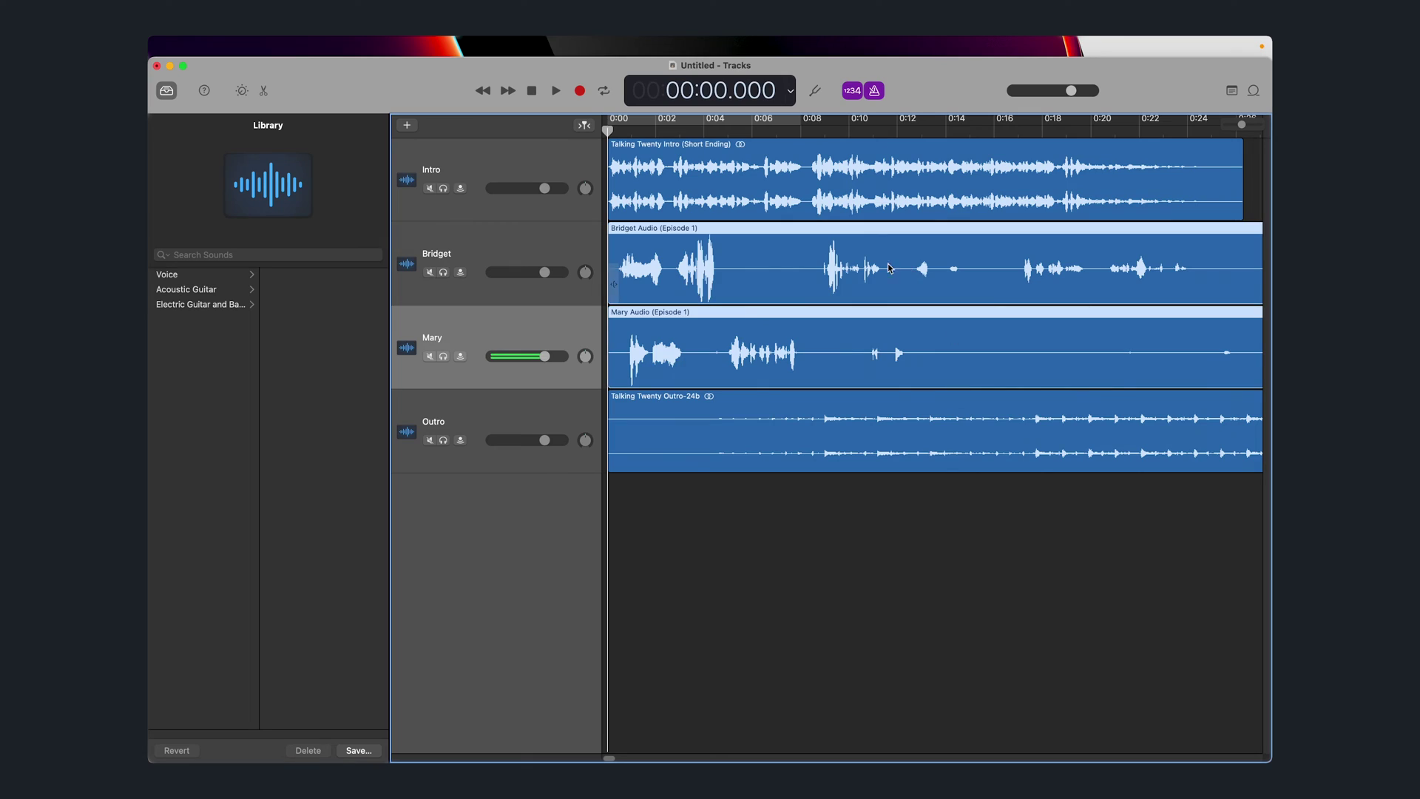
pyautogui.moveTo(680, 268); pyautogui.dragTo(1165, 293)
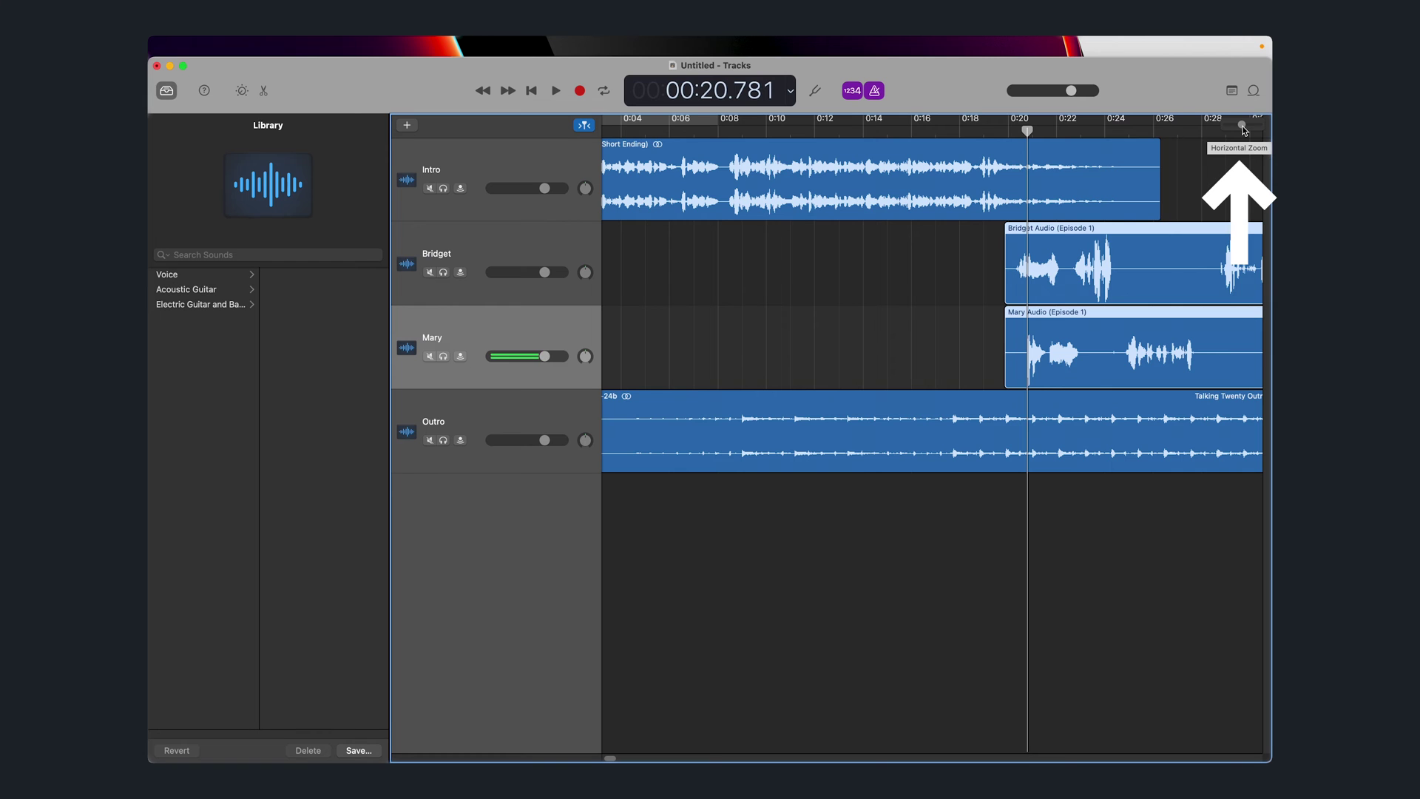
# Step: Move the outro region along its track toward the end of the timeline, clear of the intro
pyautogui.moveTo(1243, 130); pyautogui.dragTo(1228, 127)
pyautogui.moveTo(623, 438); pyautogui.dragTo(1258, 459)
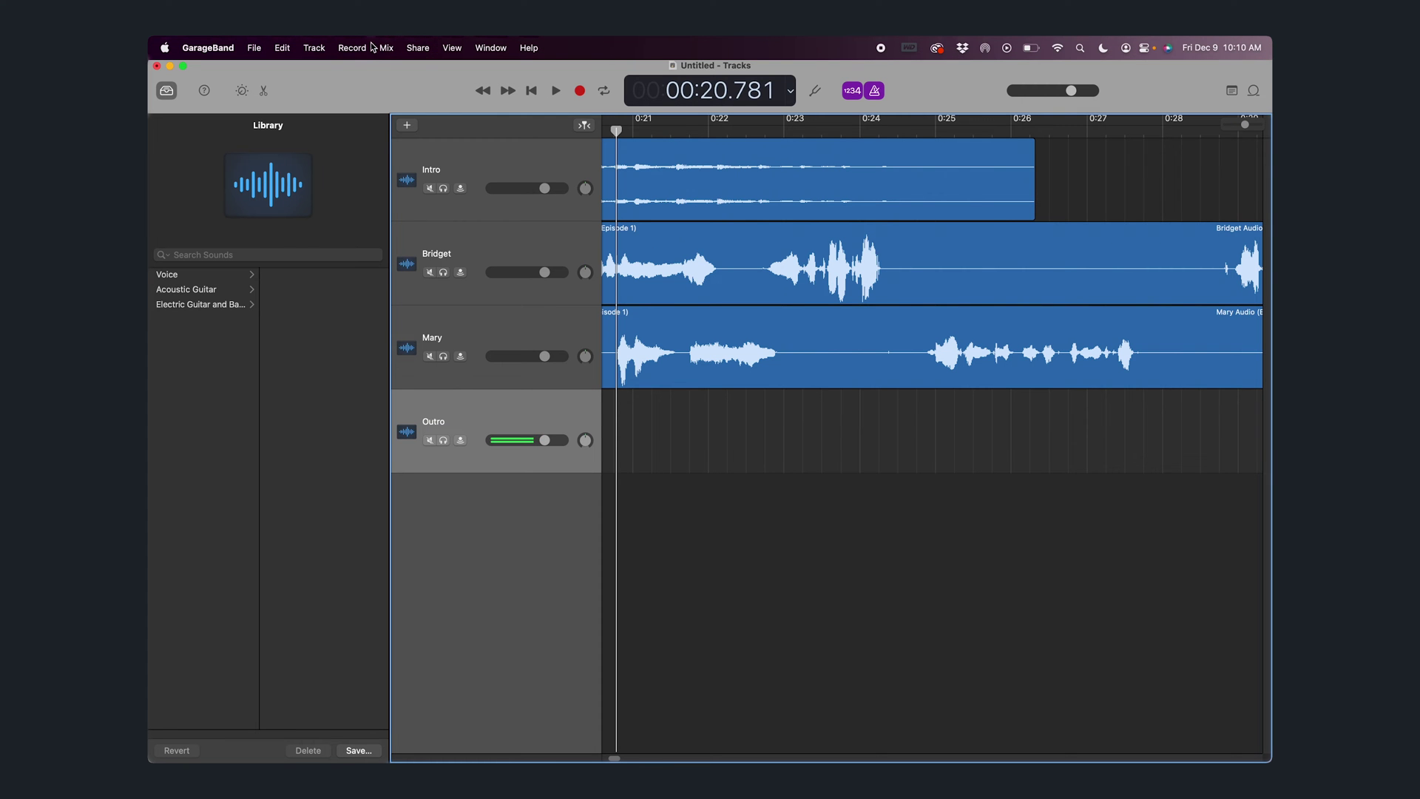
# Step: Show track automation and keep Volume as the Intro track's automation parameter
pyautogui.click(387, 48)
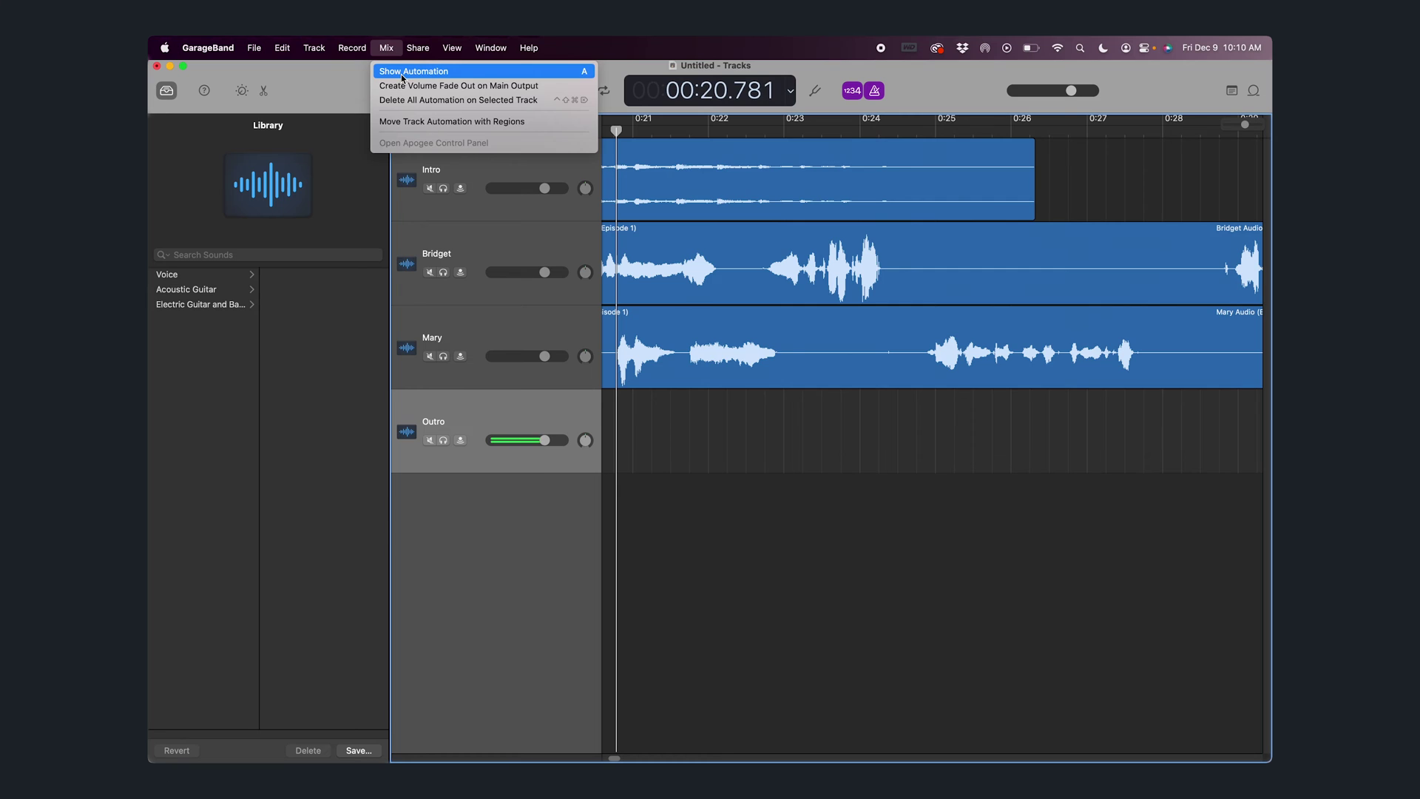
pyautogui.click(401, 72)
pyautogui.click(555, 200)
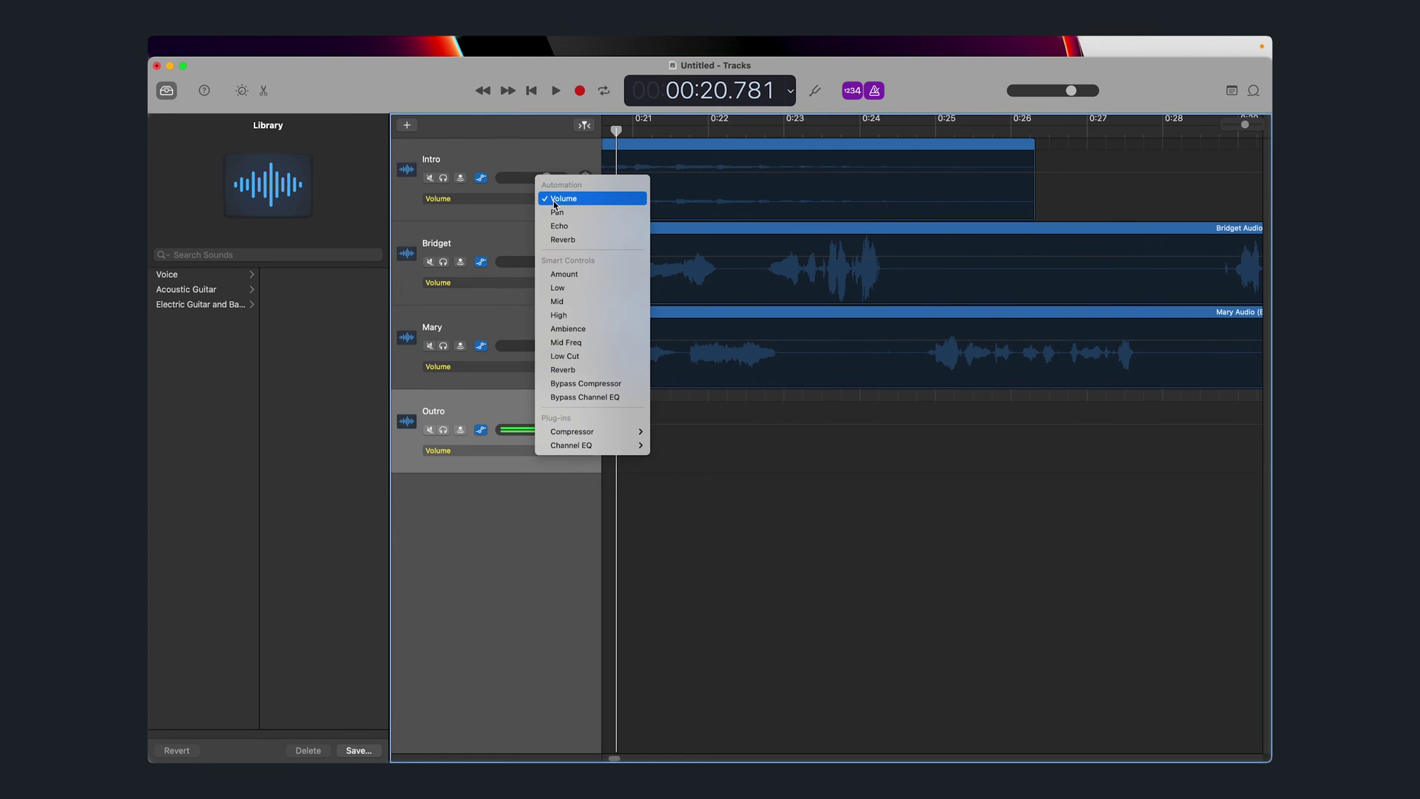
pyautogui.click(591, 199)
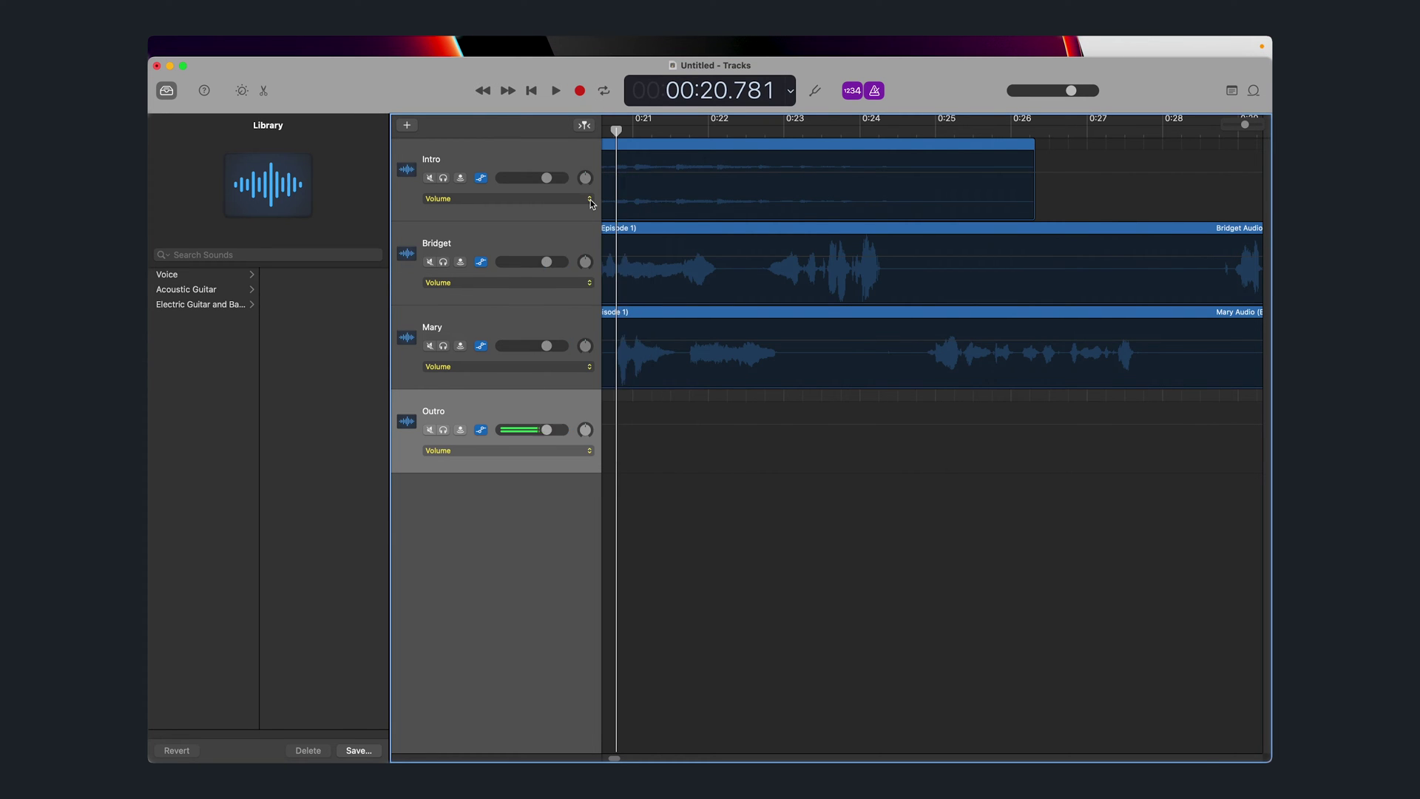
# Step: Fade the Intro track's volume to silence from about 0:20 to the region's end just past 0:26, and play the fade
pyautogui.click(662, 185)
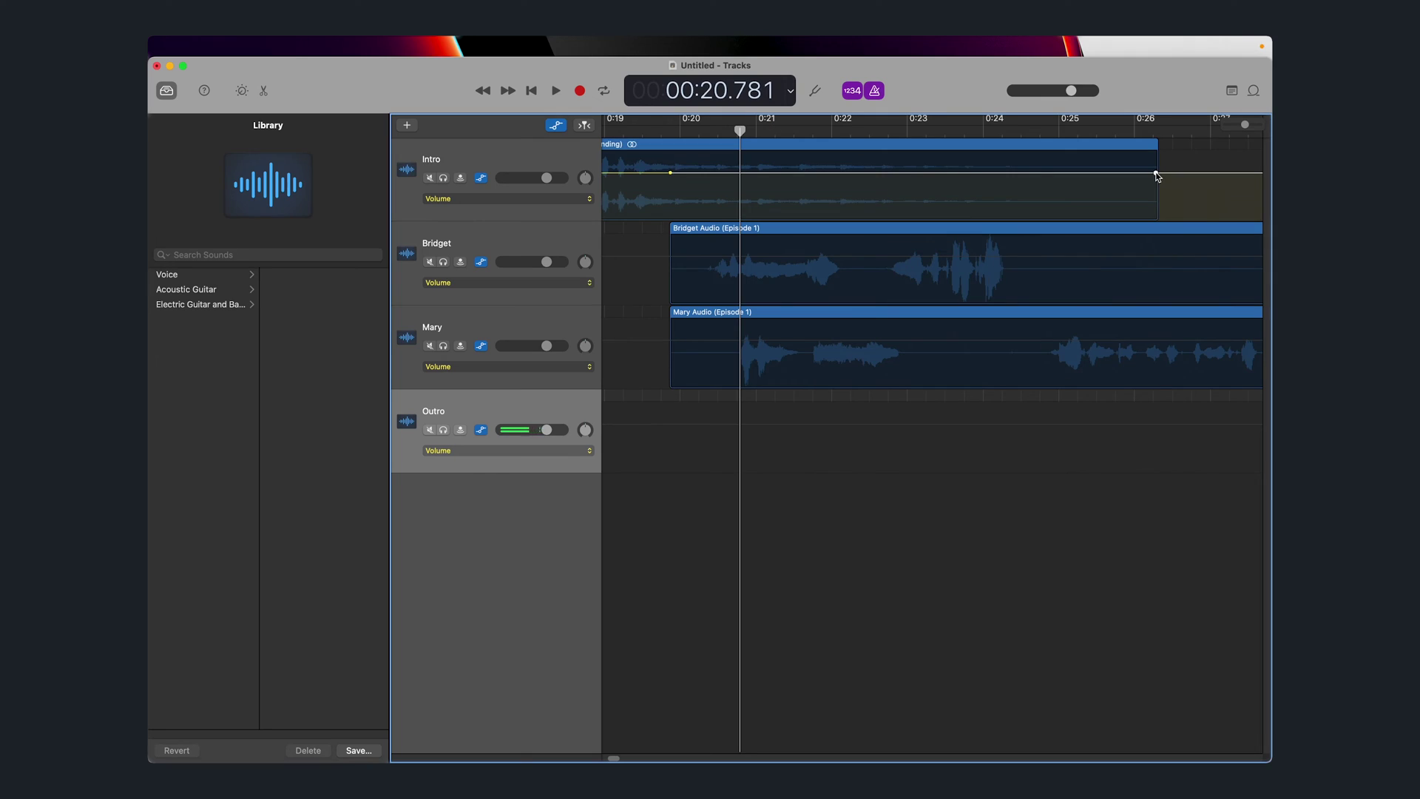
pyautogui.moveTo(1157, 176); pyautogui.dragTo(1158, 222)
pyautogui.click(648, 130)
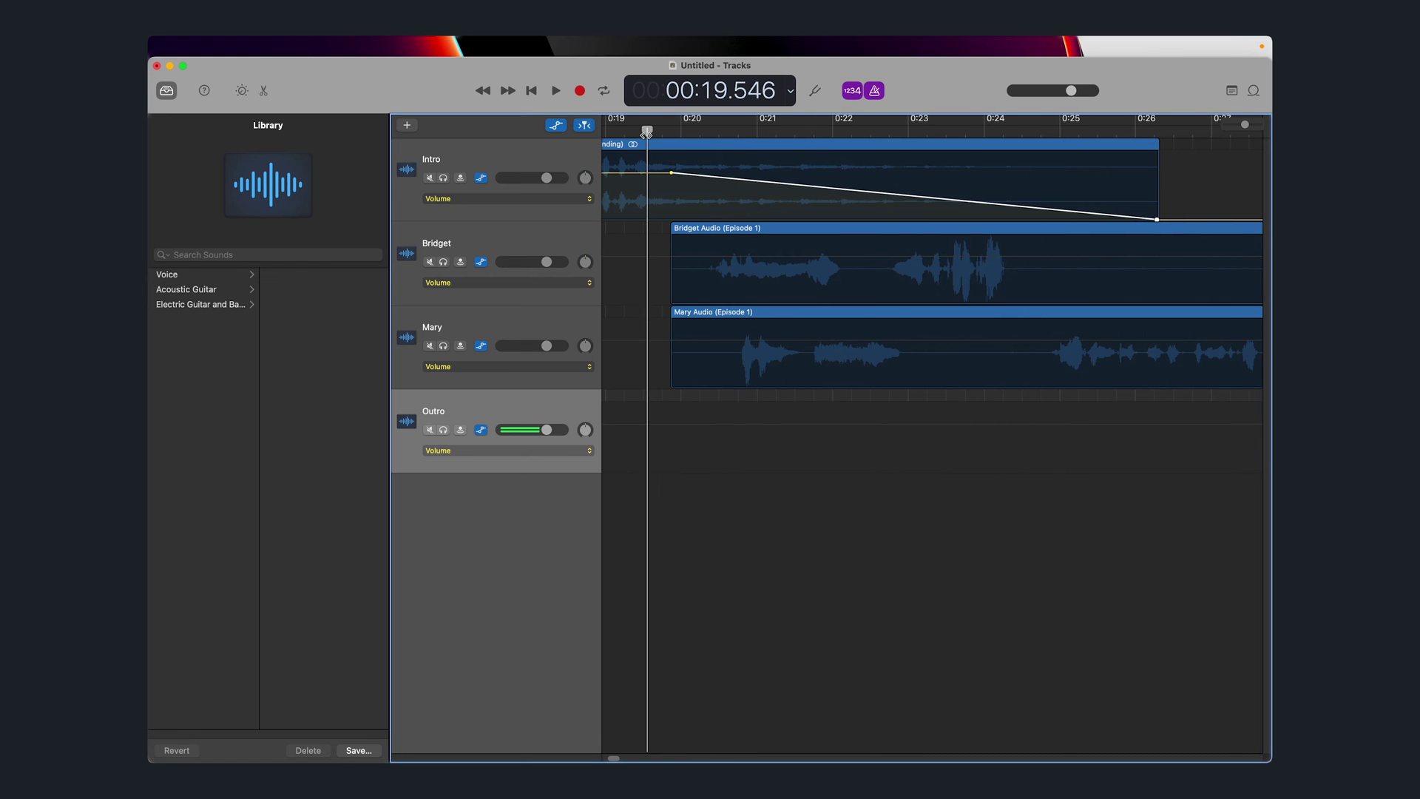
pyautogui.press('space')
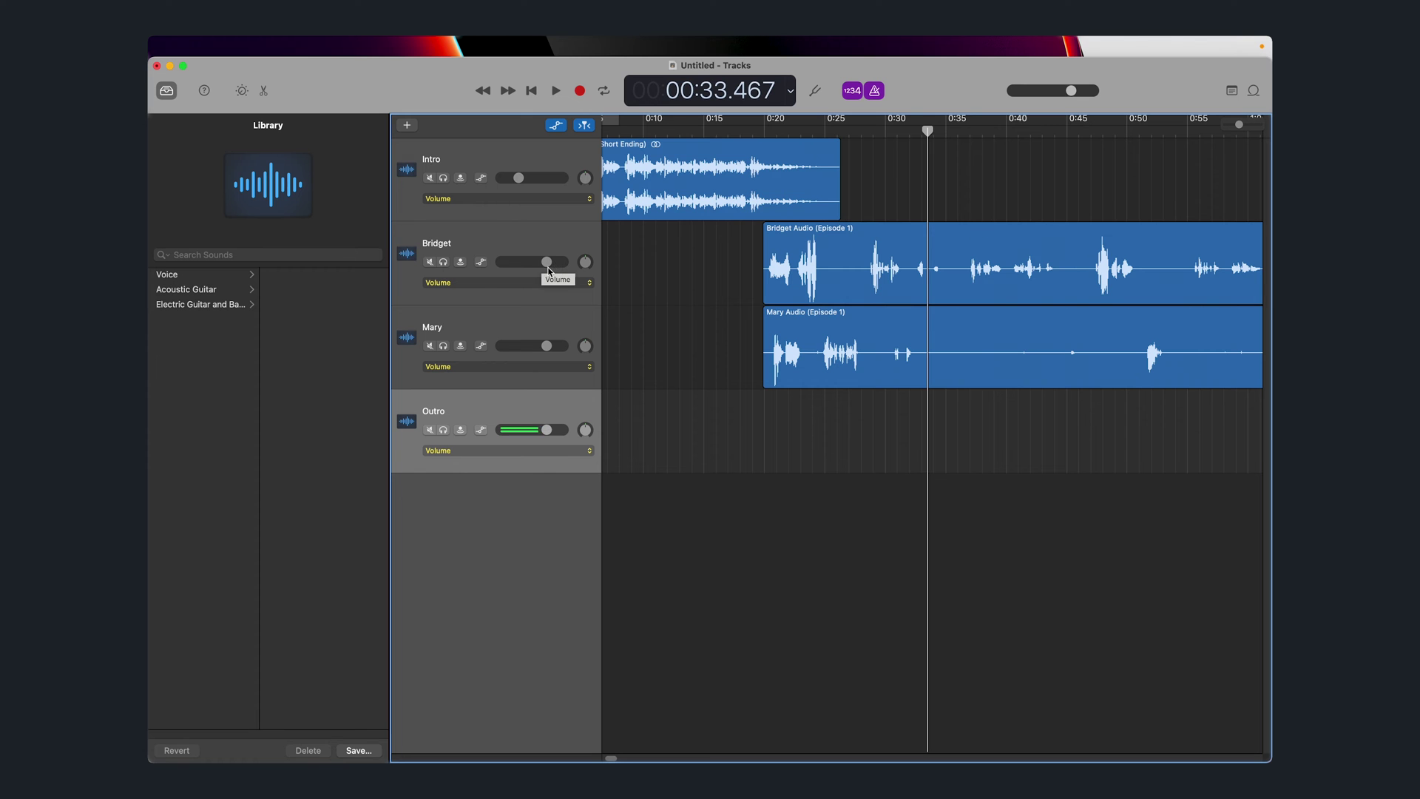
# Step: Lower the first host's track volume slightly and open the Smart Controls for that track
pyautogui.moveTo(548, 268); pyautogui.dragTo(544, 269)
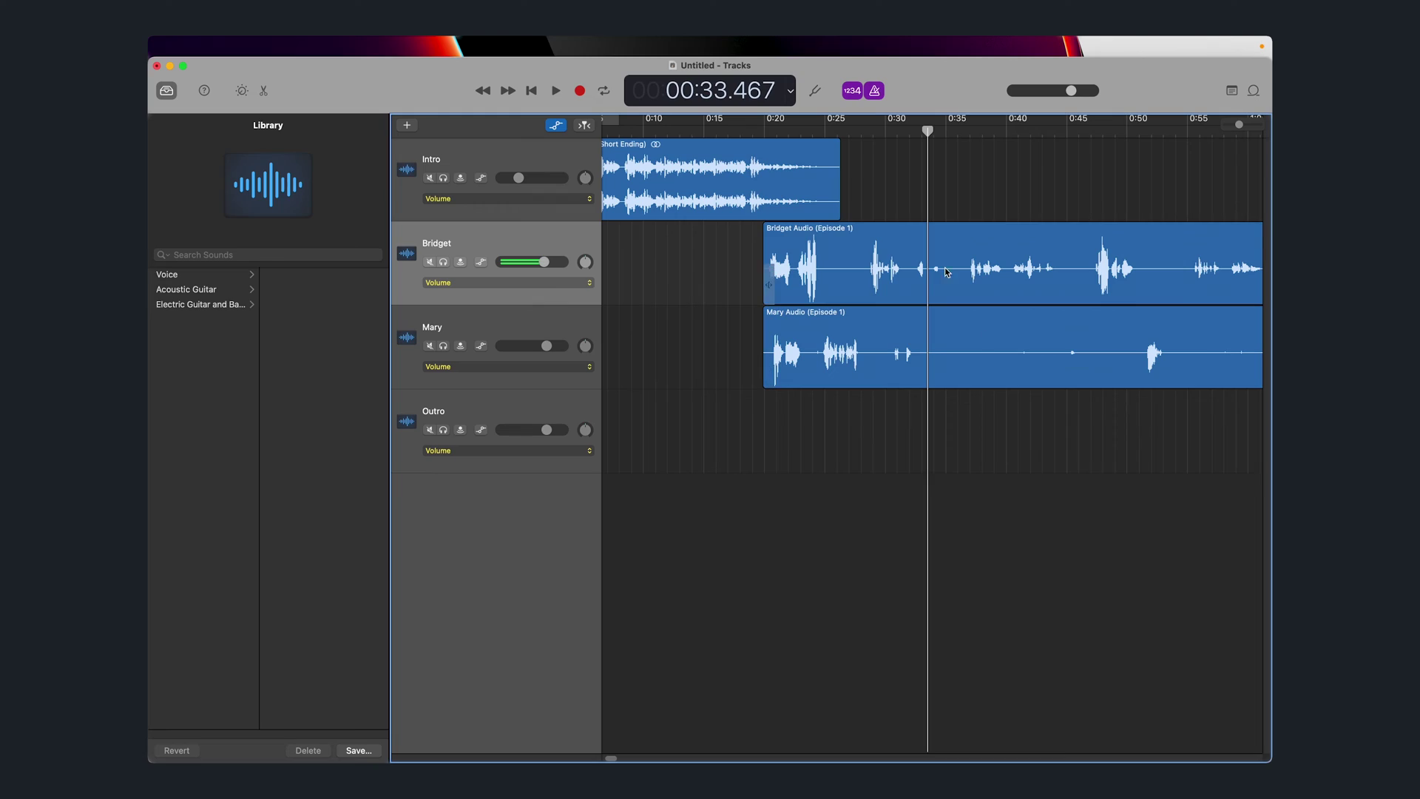
pyautogui.click(937, 258)
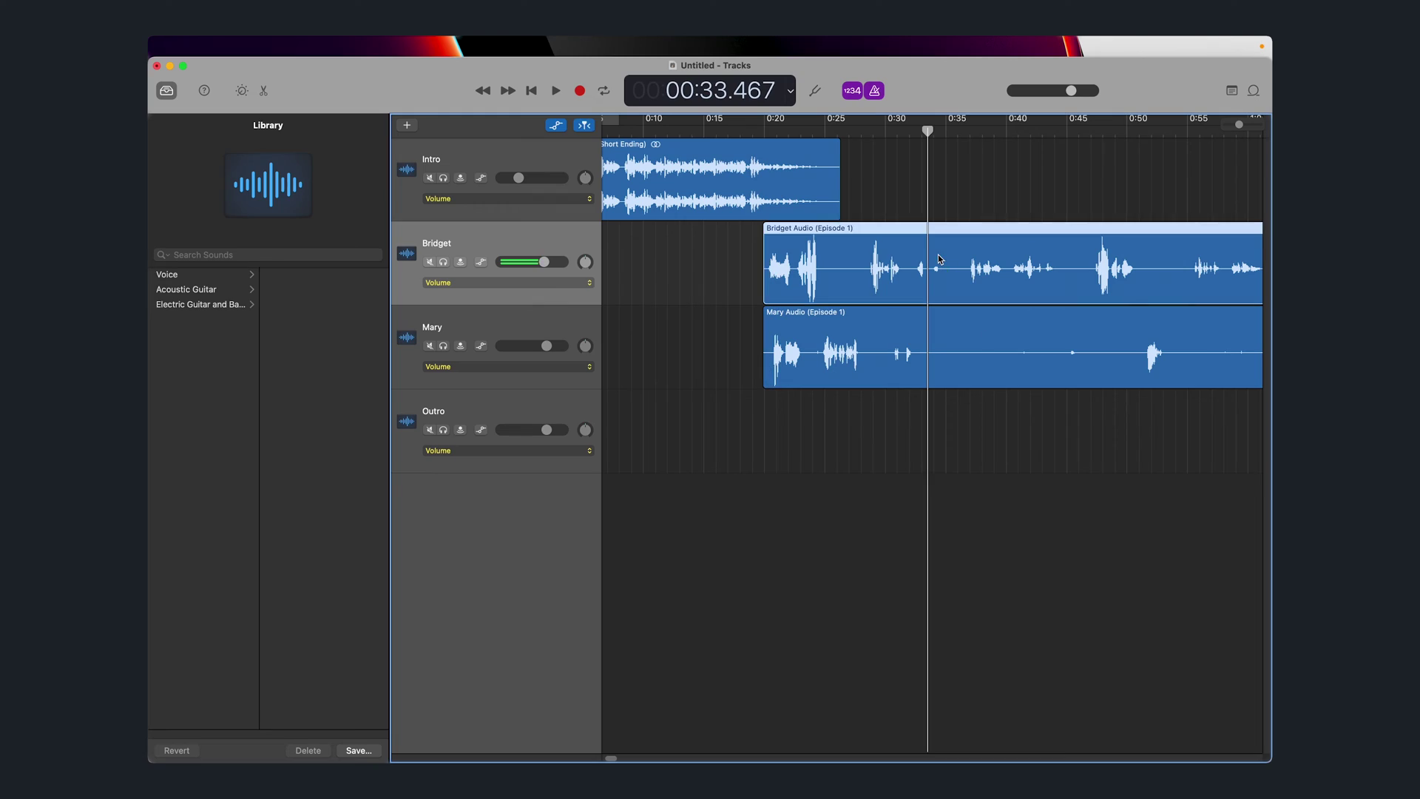
pyautogui.click(243, 92)
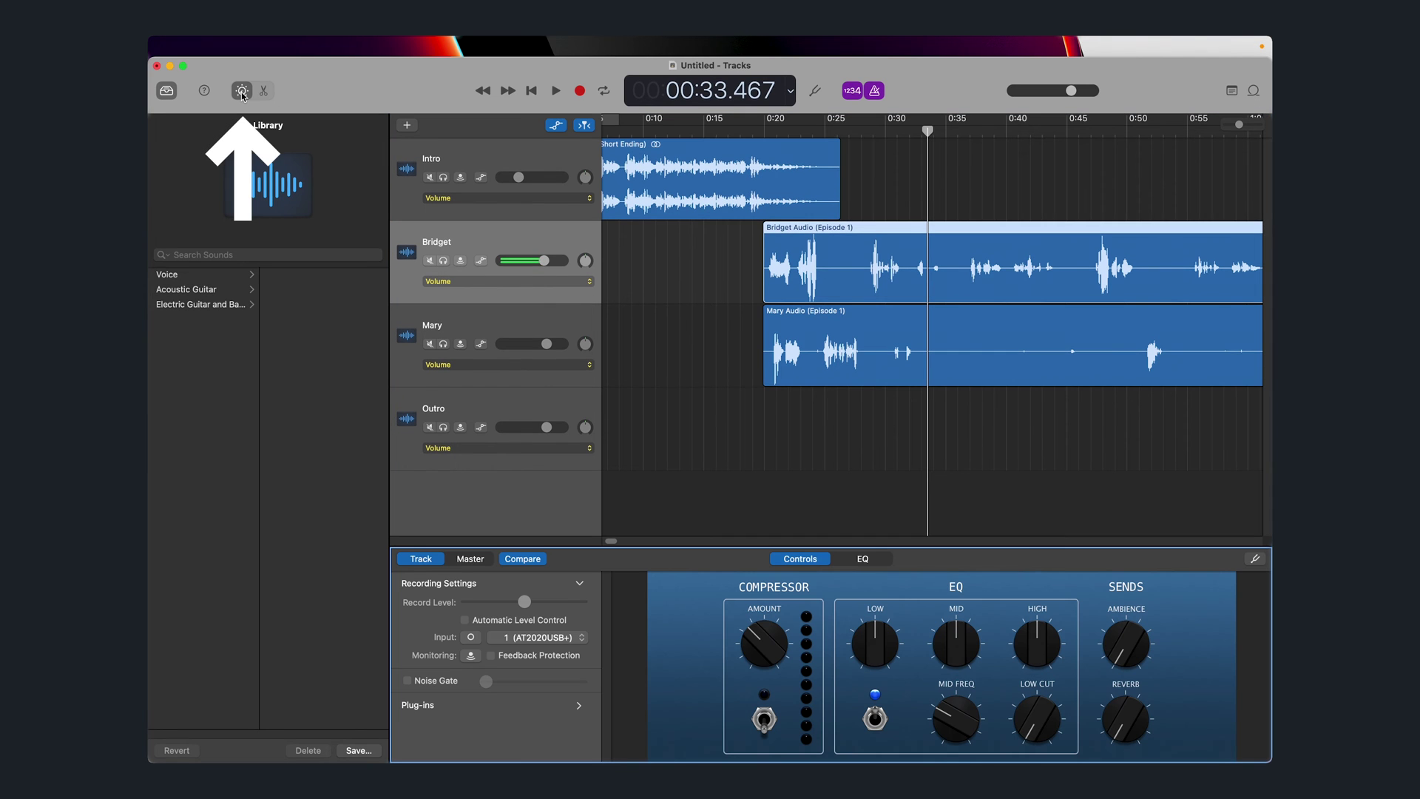
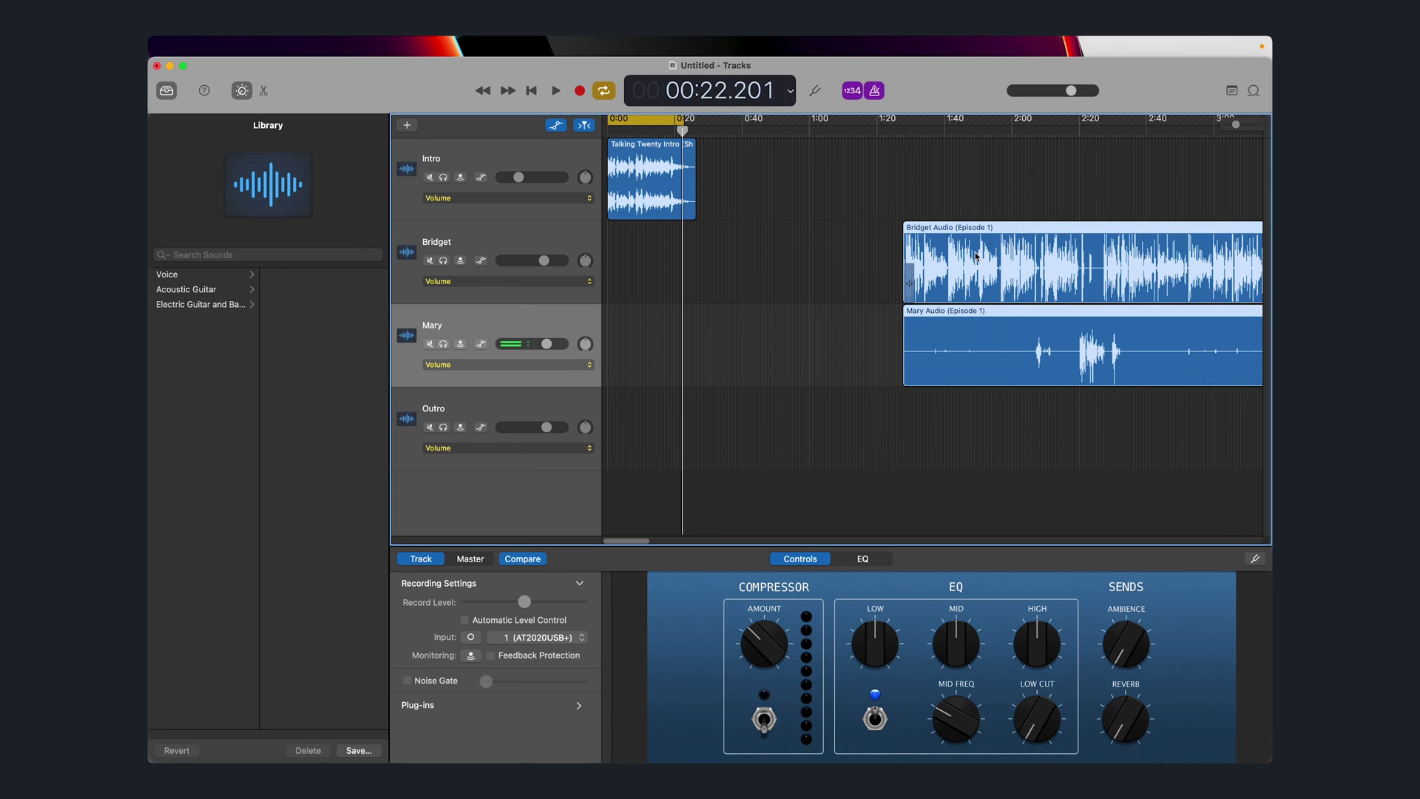
# Step: Move both host regions together back to about 0:21, overlapping the intro's ending, and play the transition
pyautogui.moveTo(975, 256); pyautogui.dragTo(749, 247)
pyautogui.click(675, 133)
pyautogui.press('space')
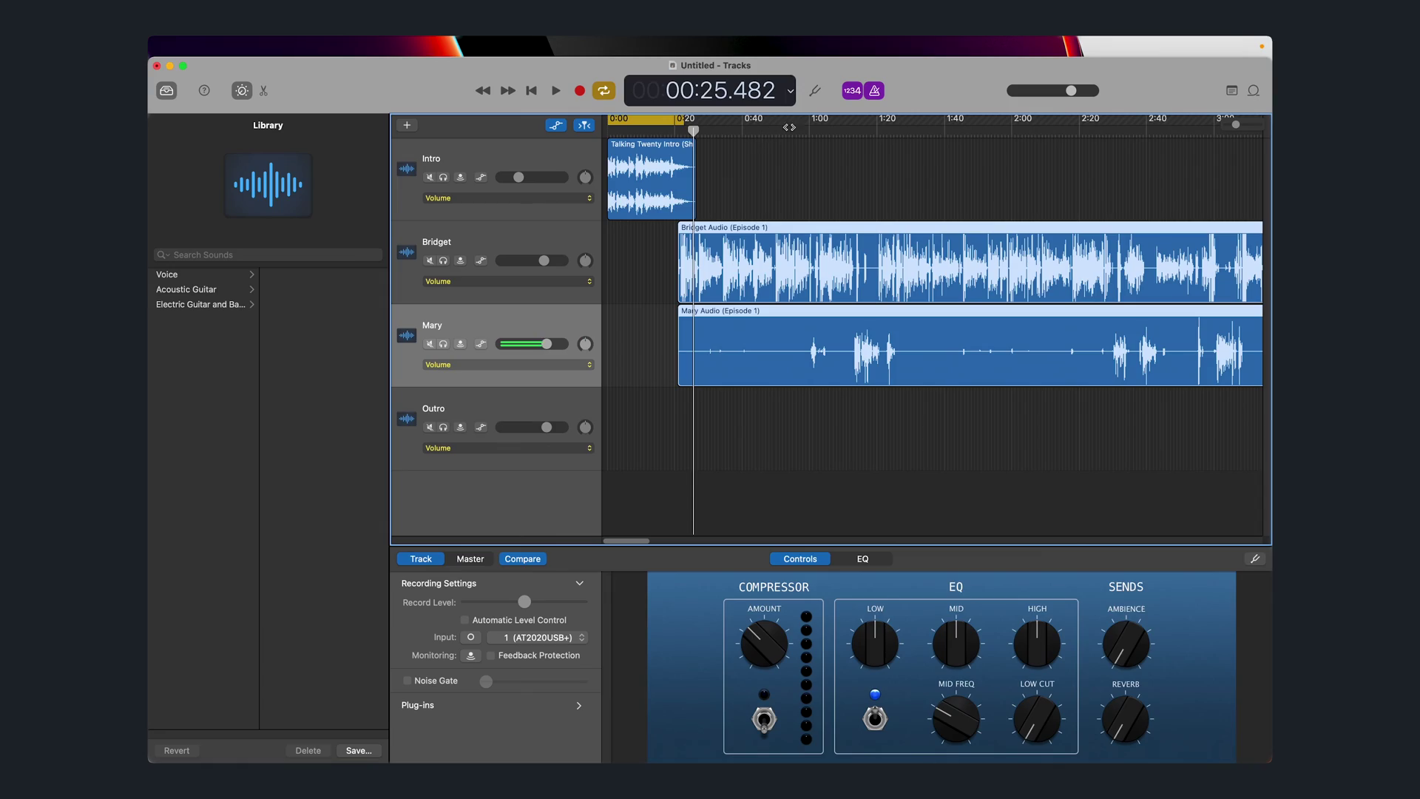
# Step: Turn off the cycle area and split both host regions together at about 1:01
pyautogui.click(806, 128)
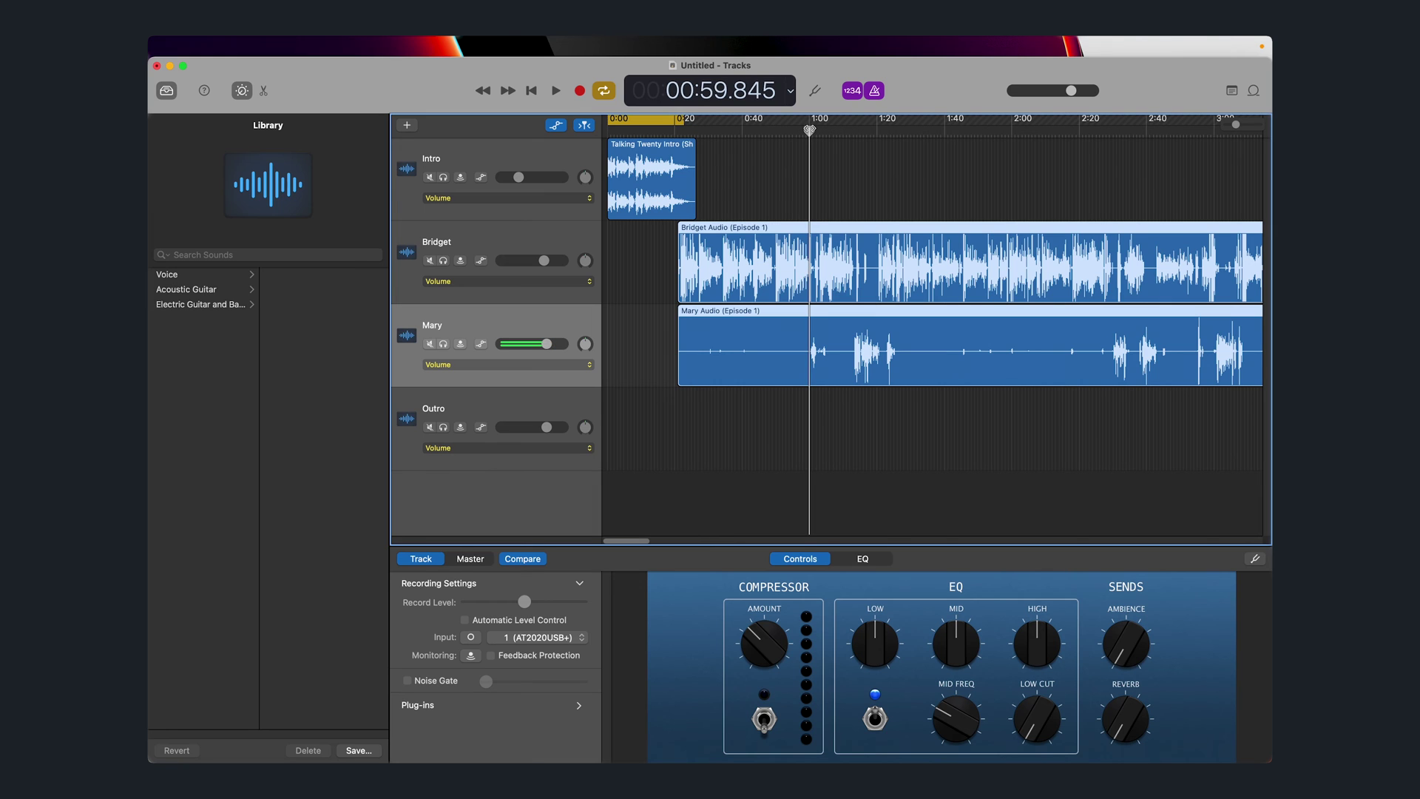
pyautogui.press('c')
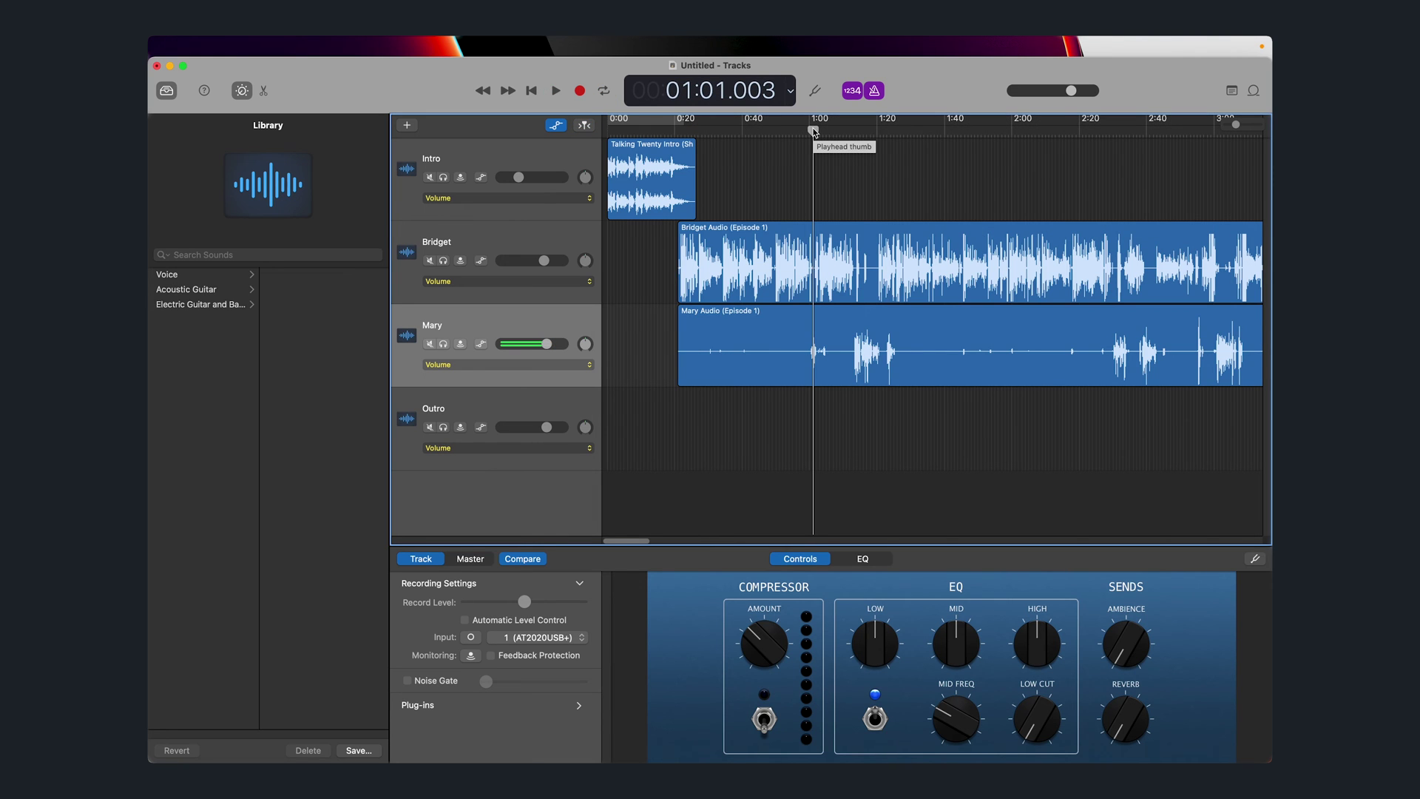
pyautogui.moveTo(844, 414); pyautogui.dragTo(868, 268)
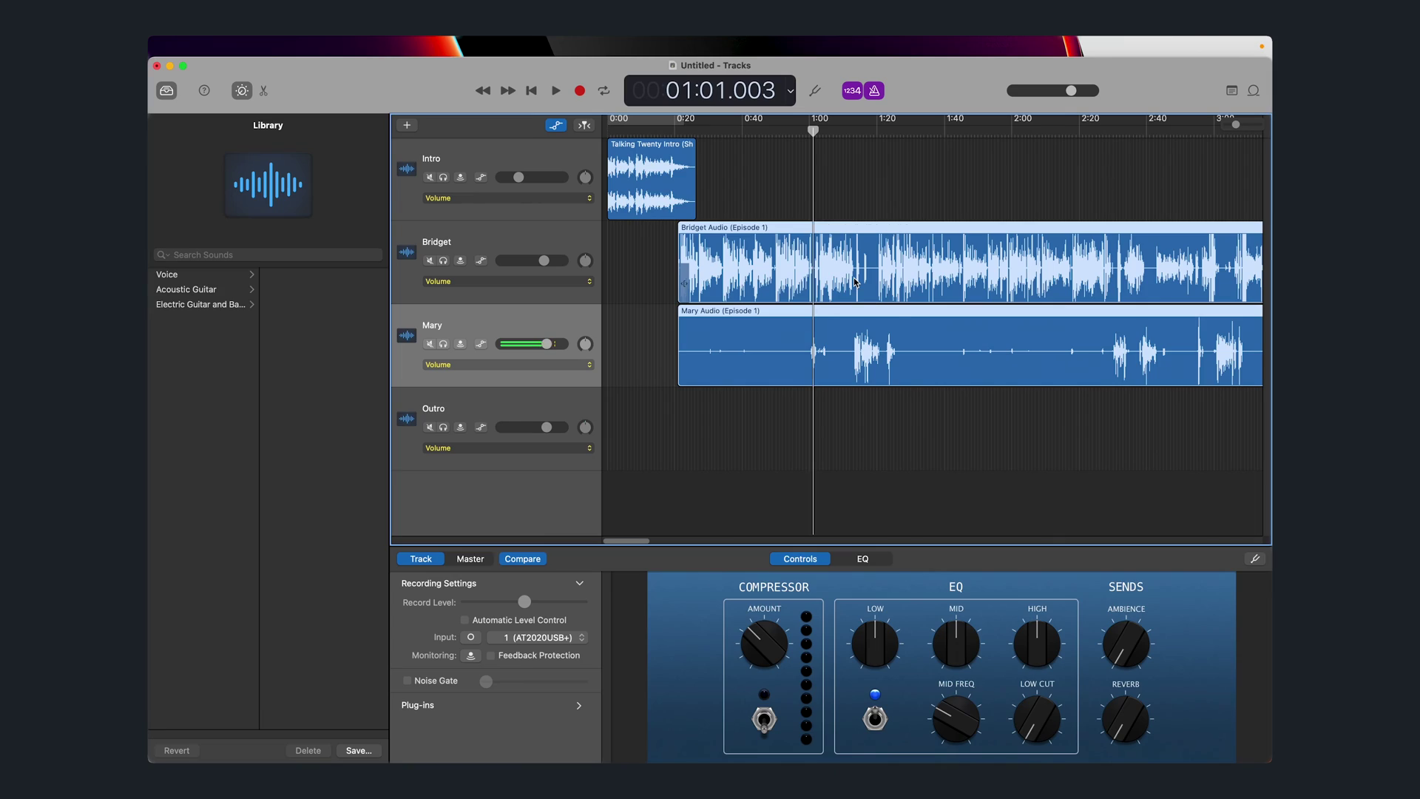
pyautogui.press('super+t')
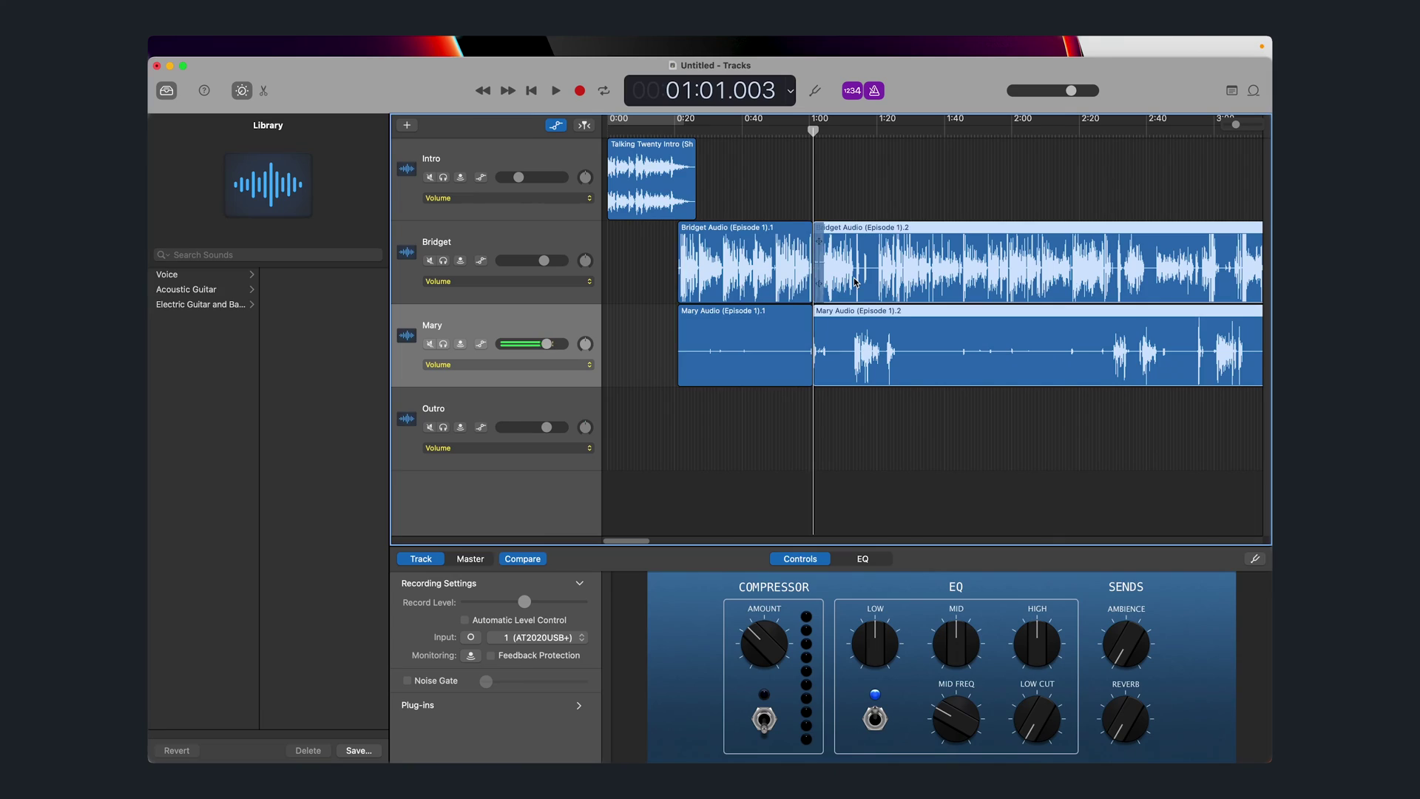
# Step: Split both host regions again at 1:18 and delete the section between the two cuts from both tracks
pyautogui.moveTo(812, 130); pyautogui.dragTo(869, 136)
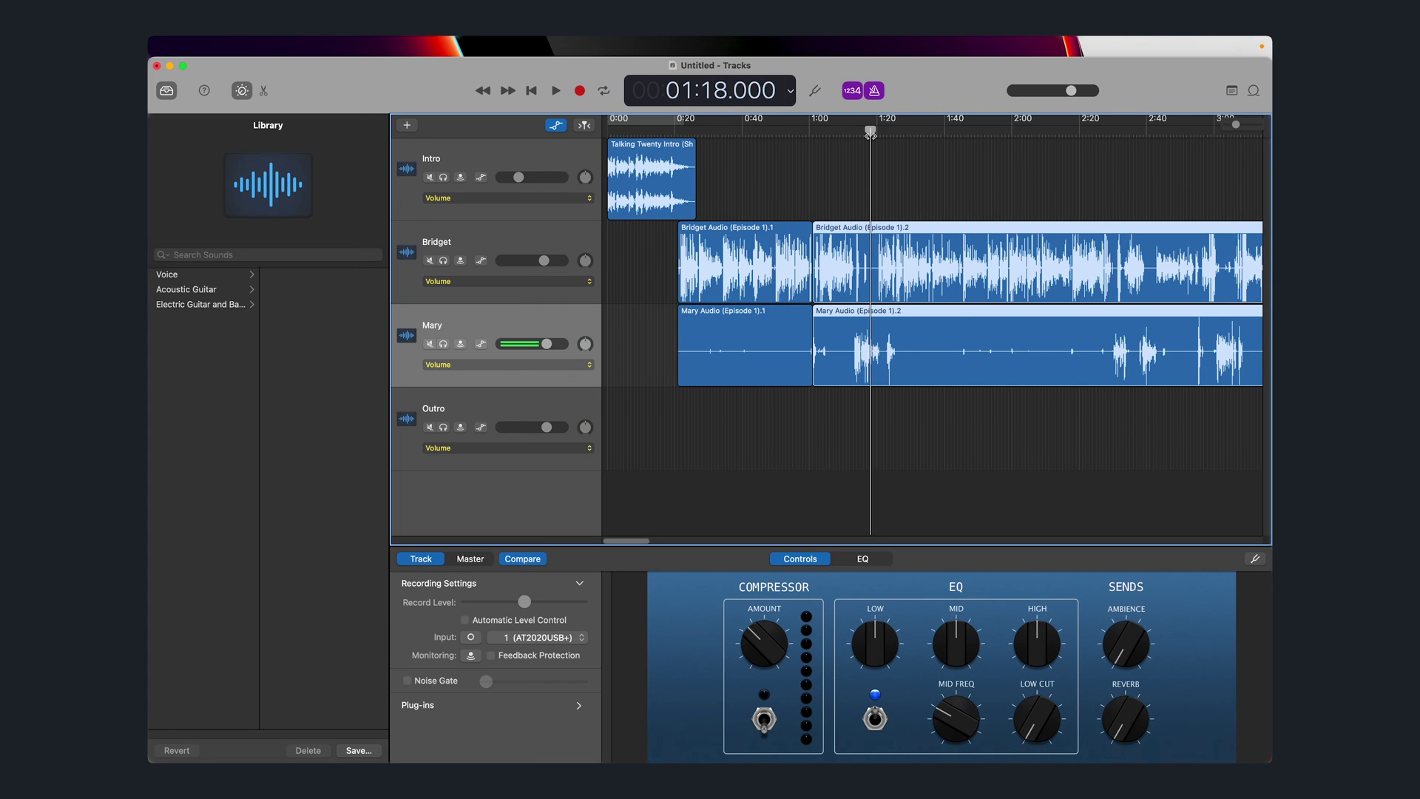
pyautogui.press('super+t')
pyautogui.moveTo(846, 421); pyautogui.dragTo(824, 210)
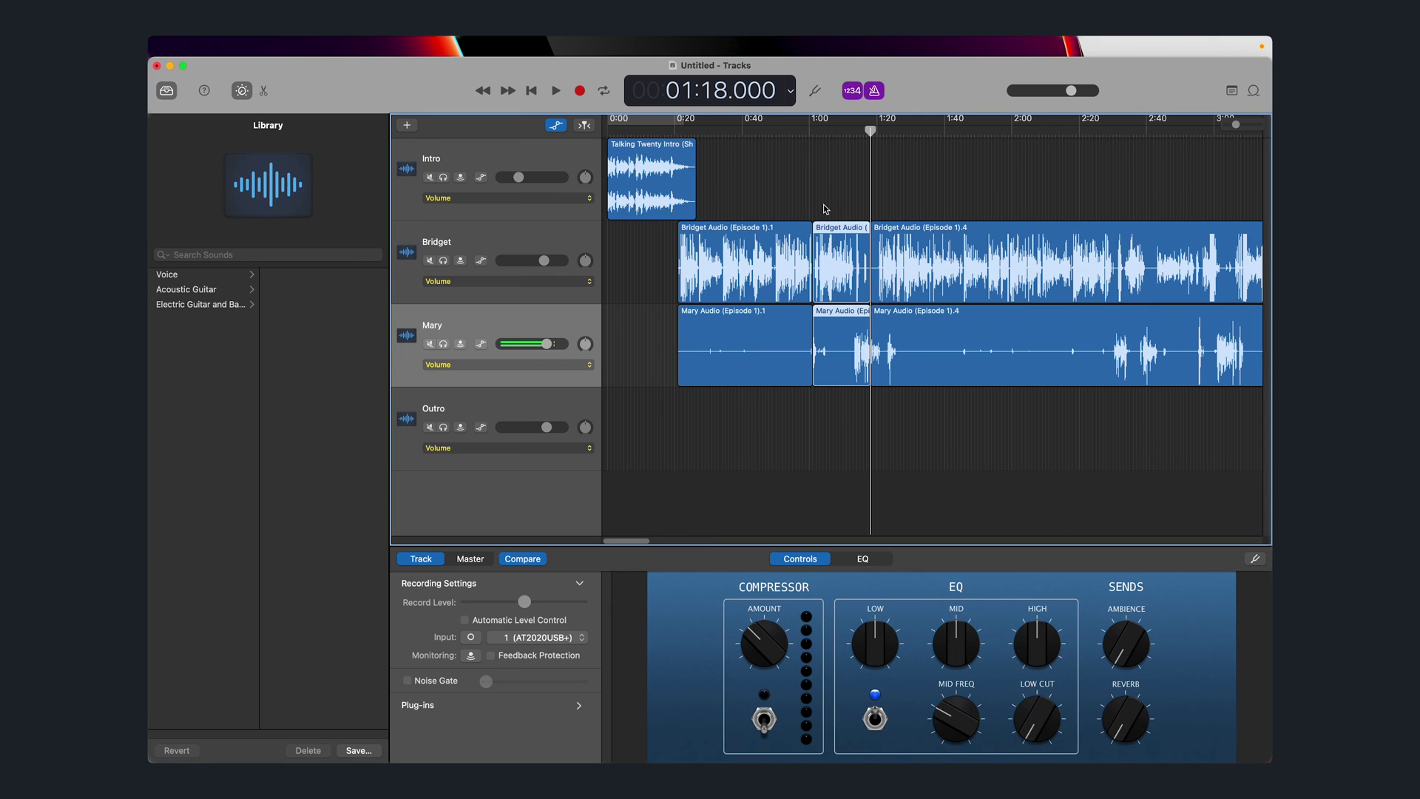
pyautogui.press('Delete')
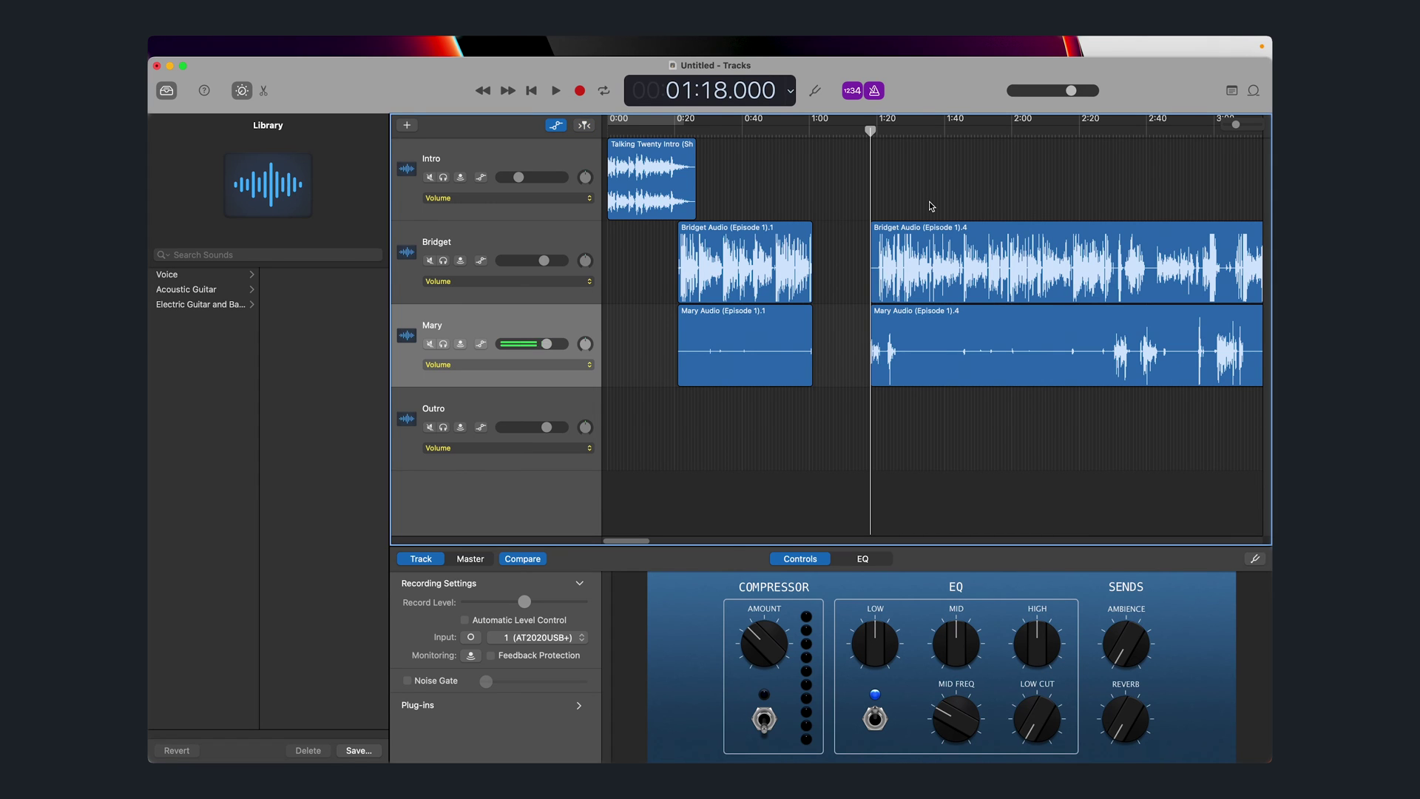
# Step: Move both remaining host regions back to about 1:01 to close the gap, and shift the outro region slightly earlier
pyautogui.moveTo(928, 202); pyautogui.dragTo(957, 412)
pyautogui.moveTo(1012, 259); pyautogui.dragTo(961, 265)
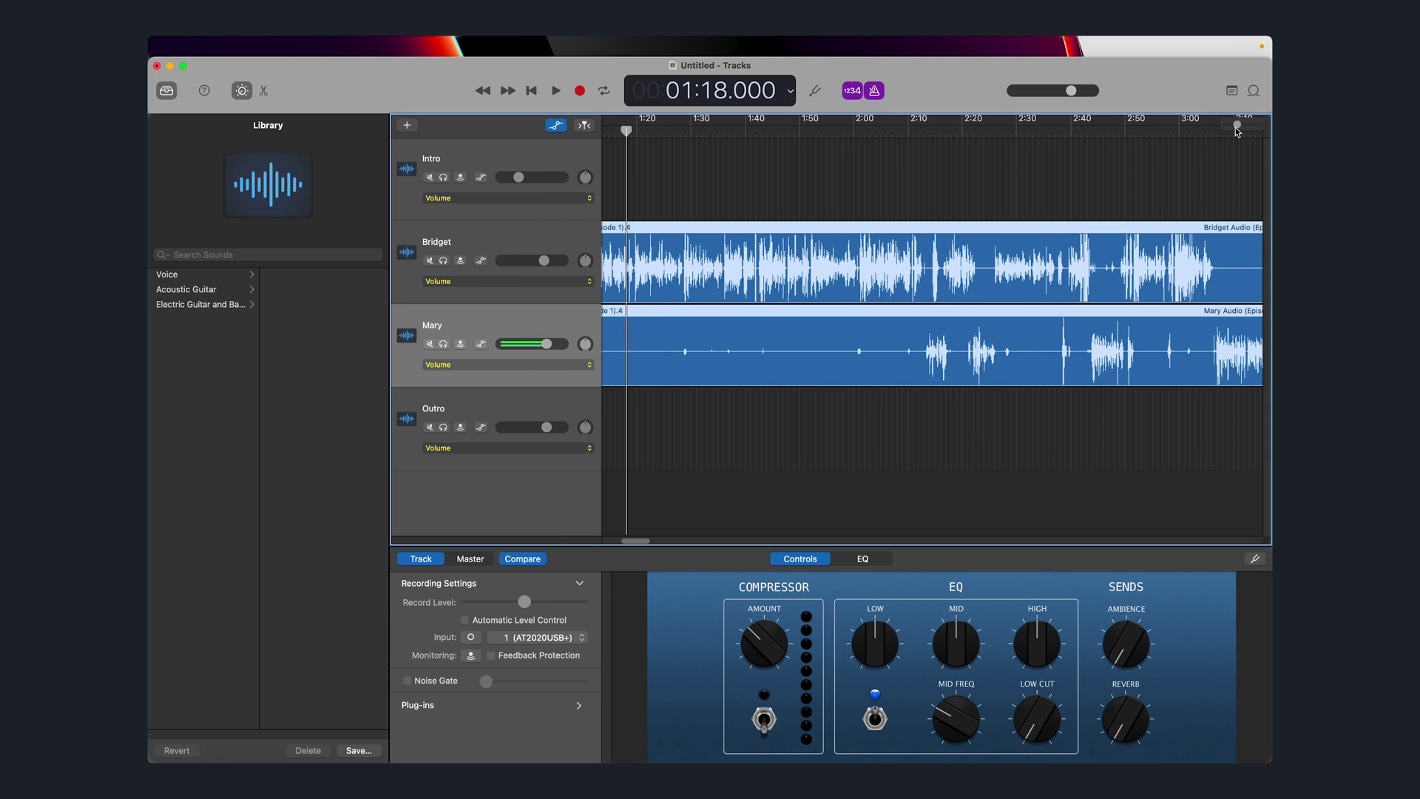
pyautogui.moveTo(1237, 126); pyautogui.dragTo(1211, 126)
pyautogui.moveTo(1250, 411); pyautogui.dragTo(1230, 412)
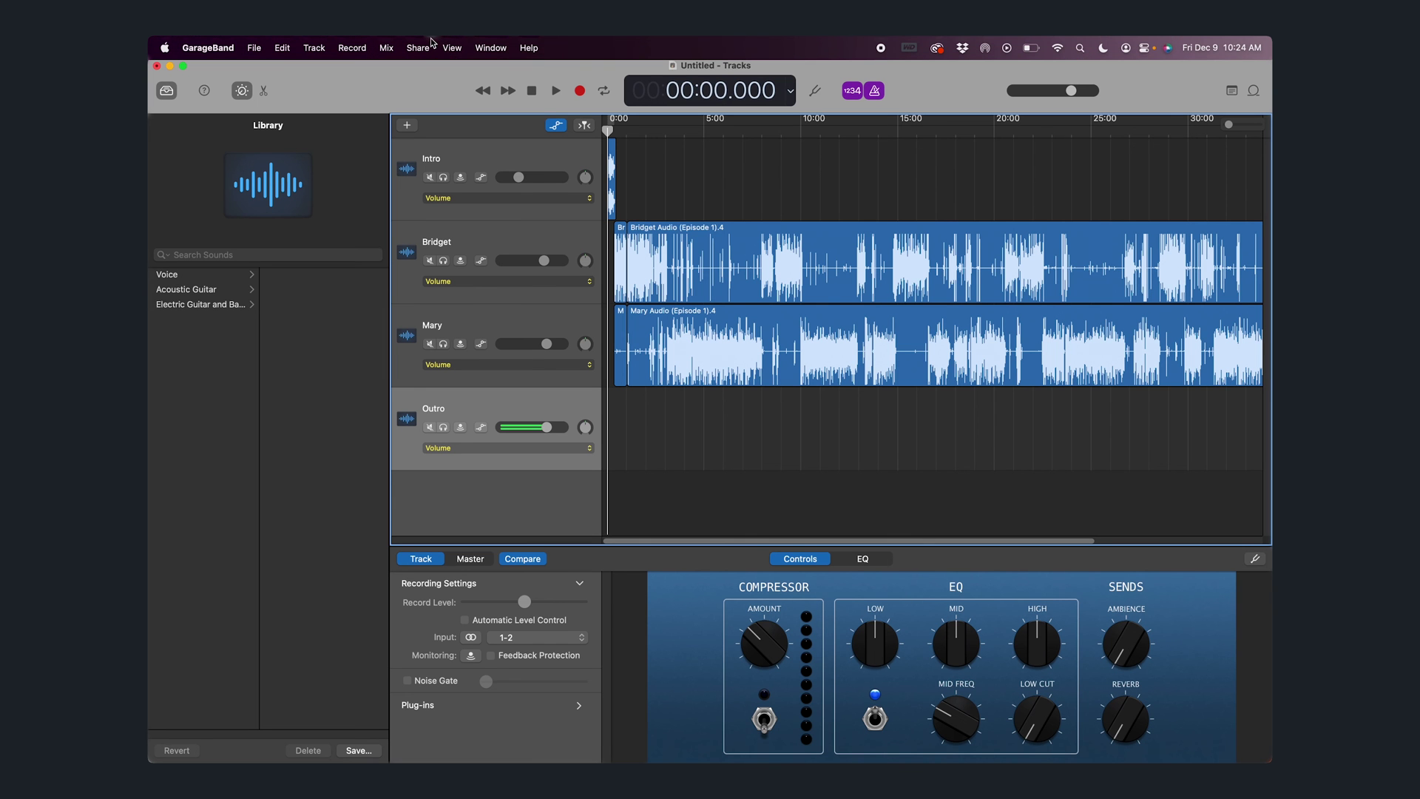
# Step: Start exporting the song to disk and name the file Episode 1
pyautogui.click(431, 44)
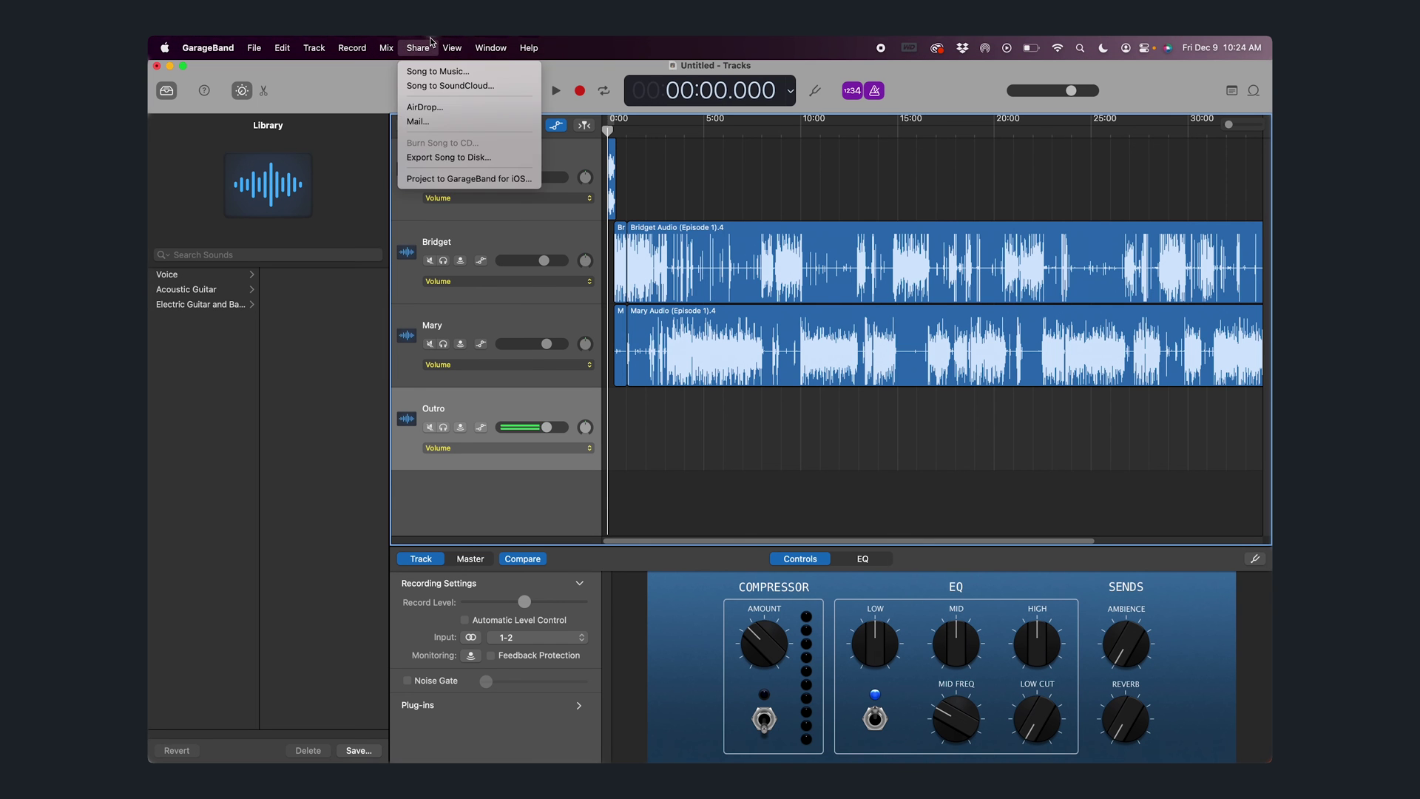
pyautogui.click(482, 157)
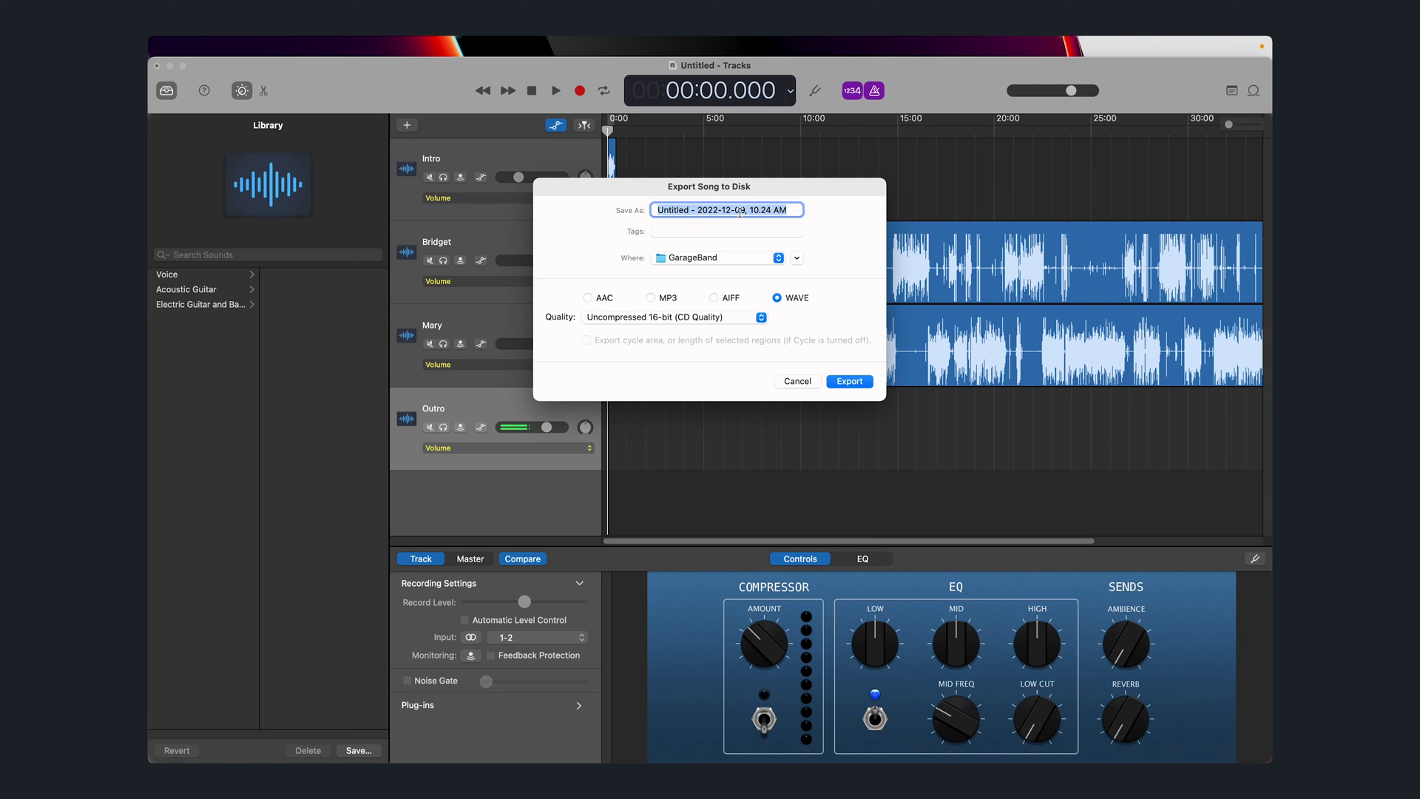
pyautogui.write('Episode 1')
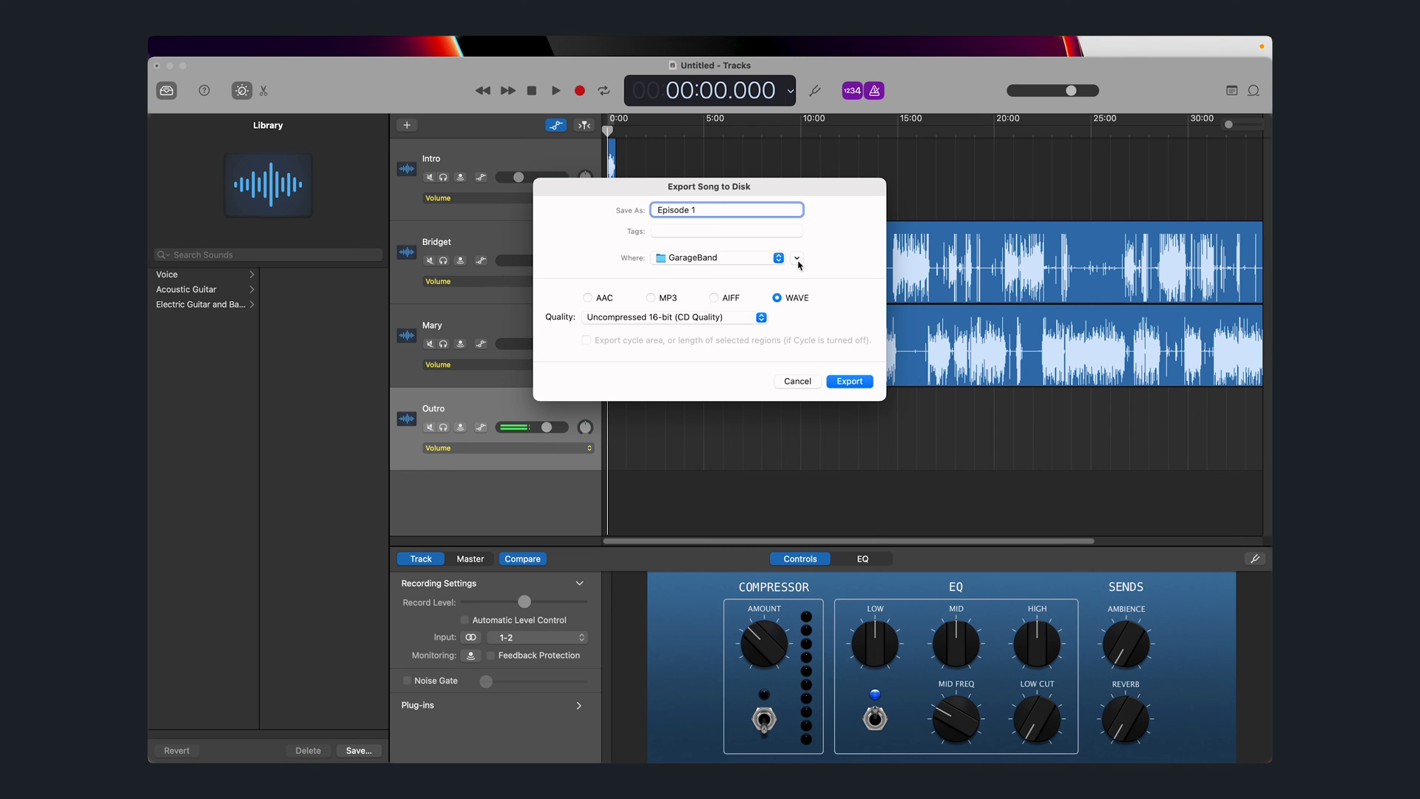
# Step: Set the export destination to the first episode's Exports folder within Documents
pyautogui.click(797, 259)
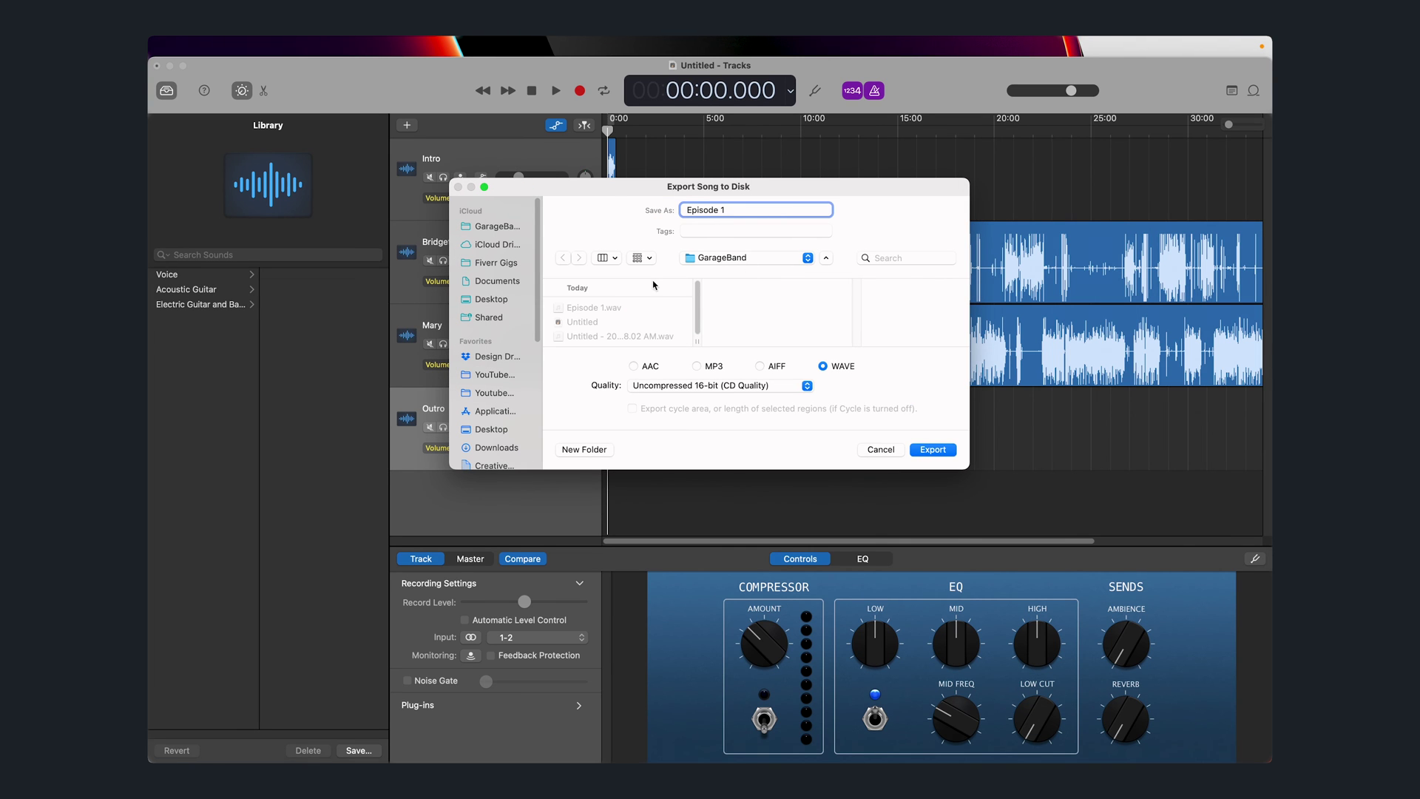
pyautogui.click(517, 282)
pyautogui.click(629, 320)
pyautogui.click(774, 317)
pyautogui.click(866, 306)
pyautogui.click(874, 322)
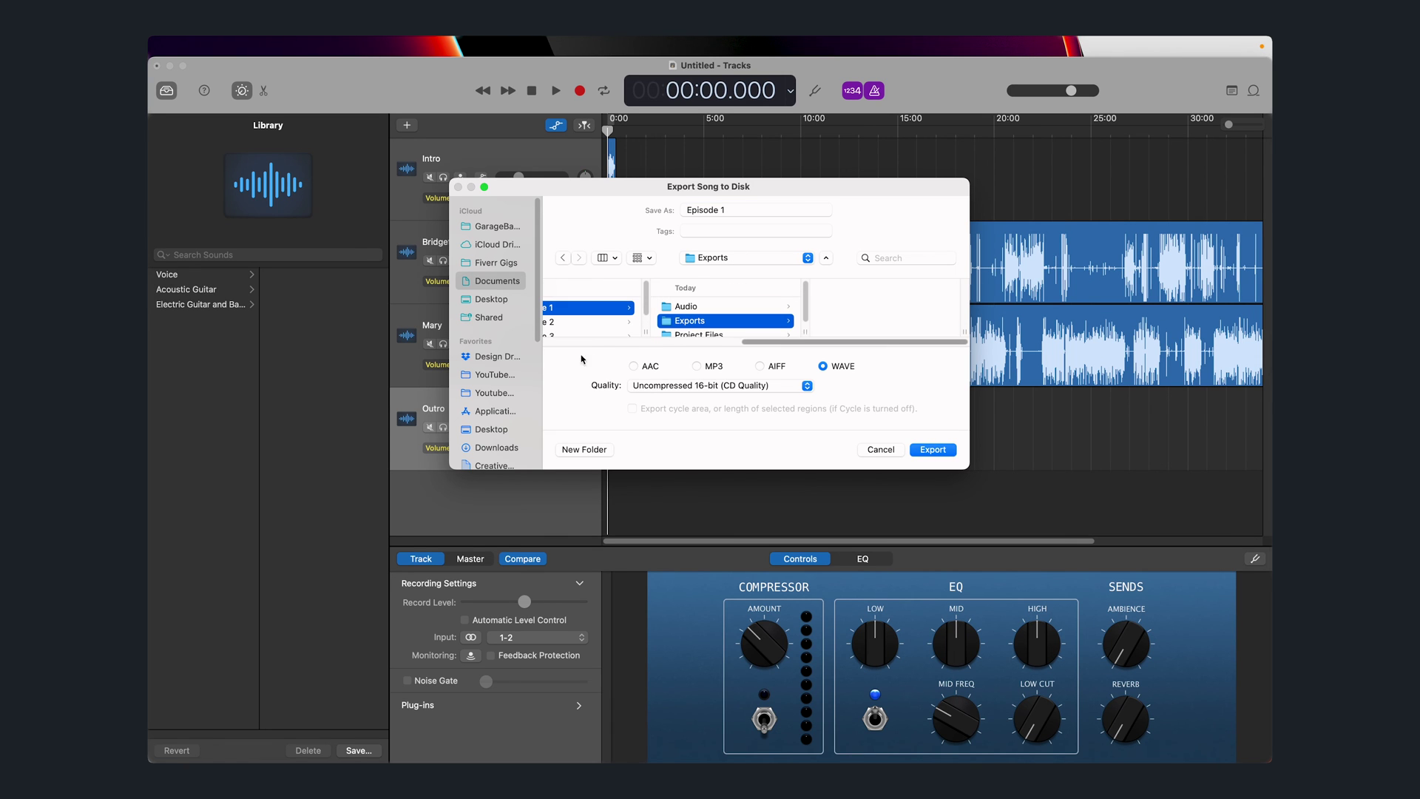